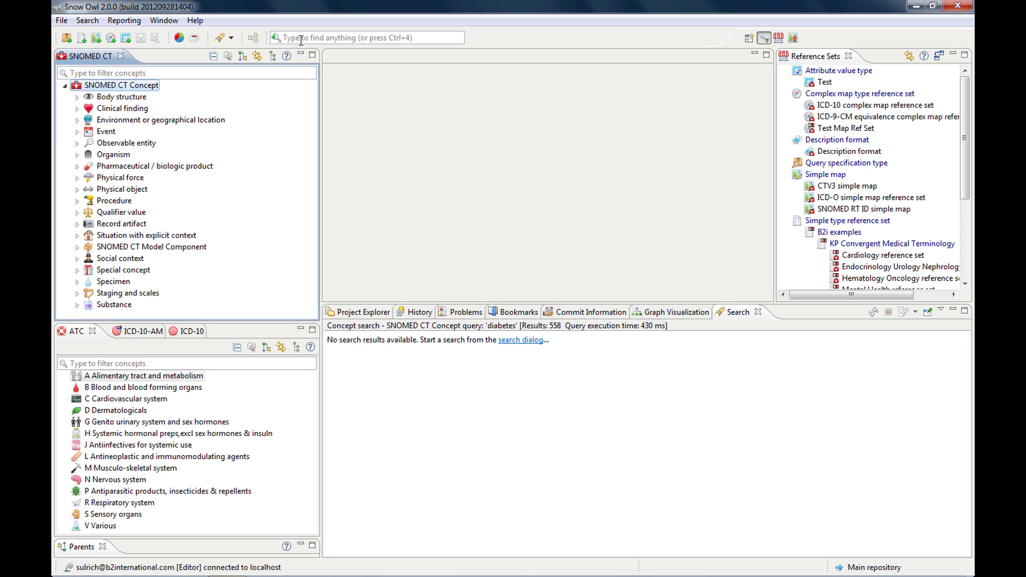
- Quick-search all terminologies for 'cardio', review the matches, then close the results popup
{"action": "left_click", "coordinate": [293, 39]}
{"action": "type", "text": "cardio"}
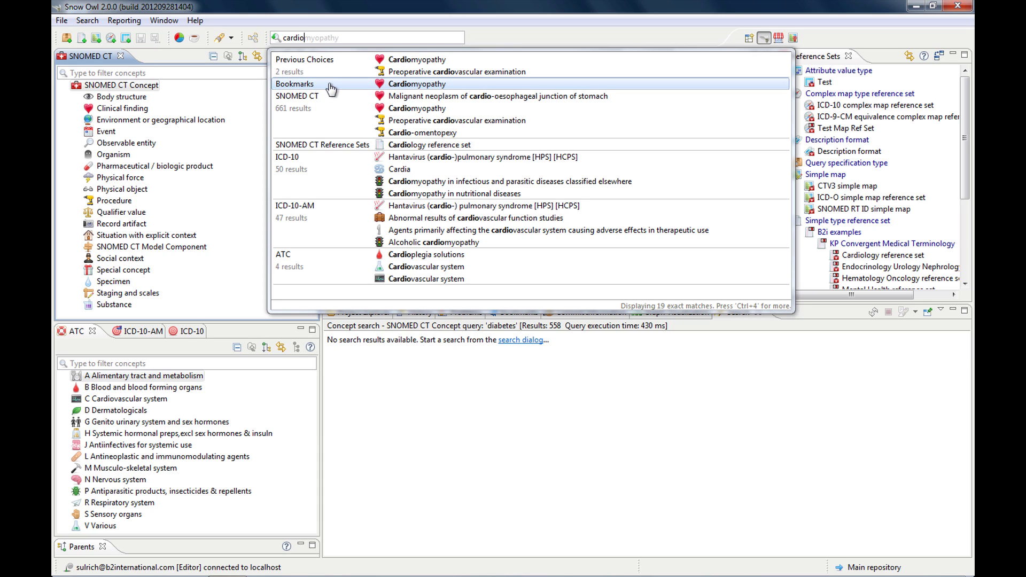
{"action": "left_click", "coordinate": [234, 75]}
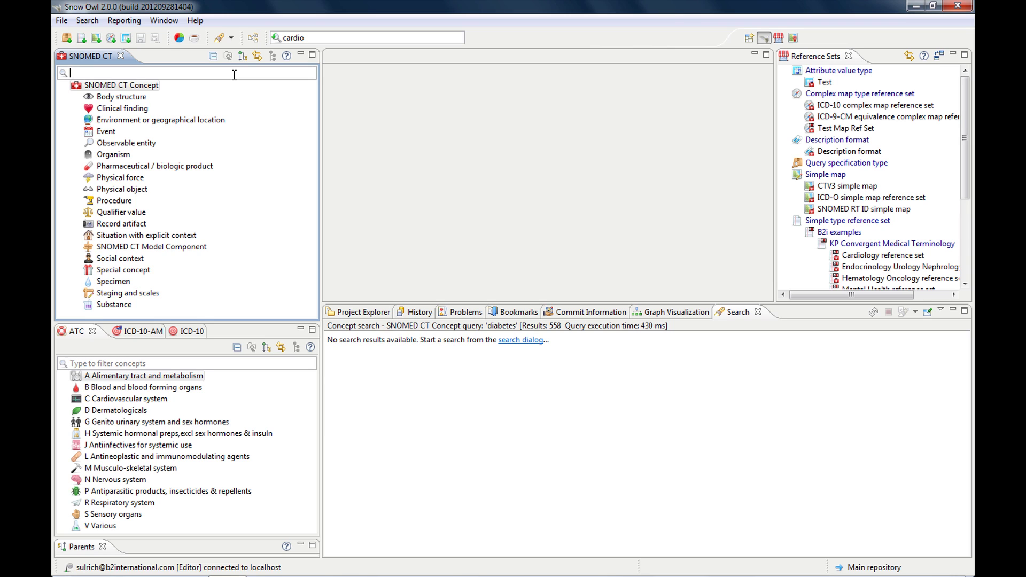
- Filter the SNOMED CT concept tree by 'cardio'
{"action": "left_click", "coordinate": [79, 363]}
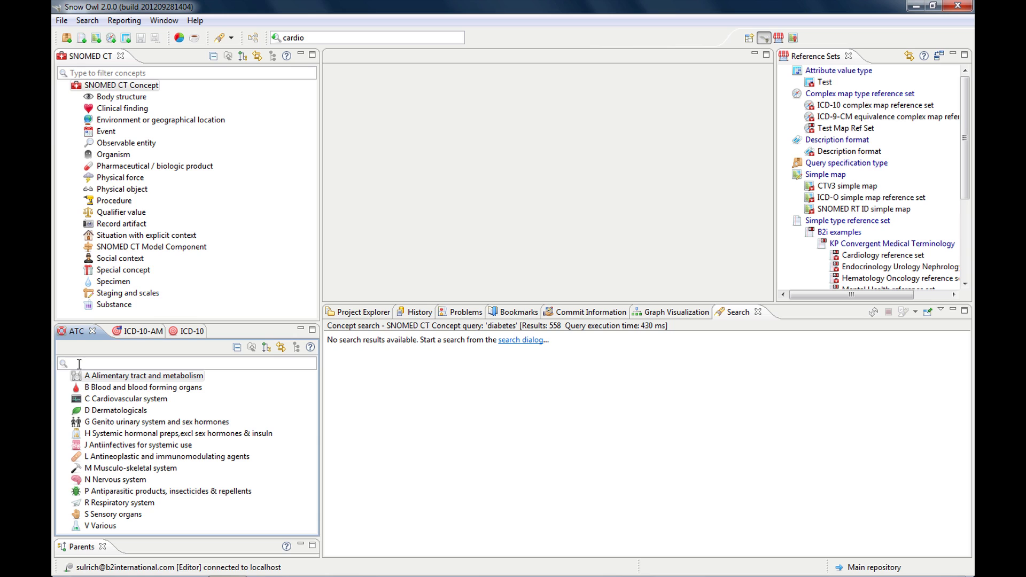
{"action": "left_click", "coordinate": [98, 72]}
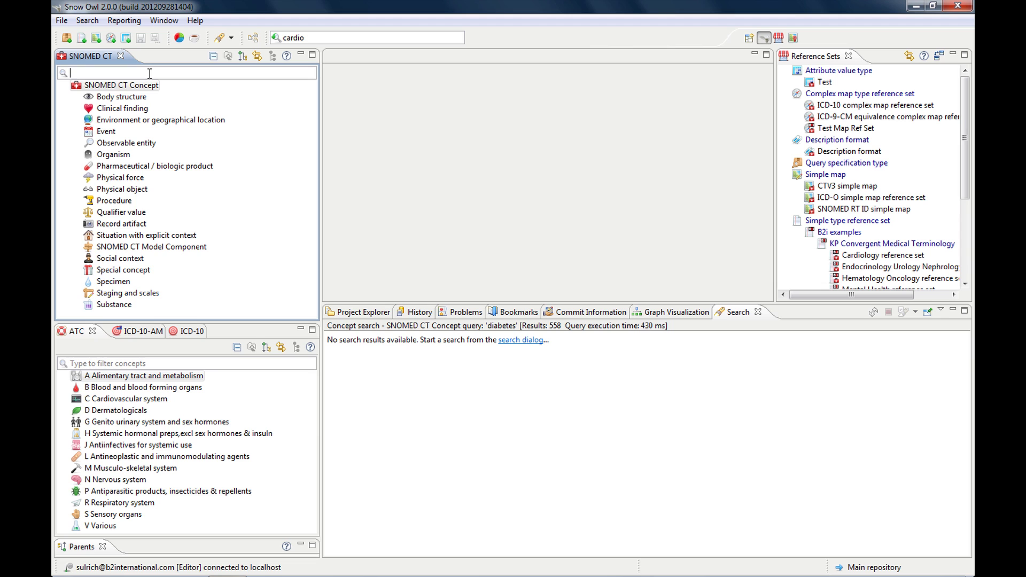
{"action": "type", "text": "cardio"}
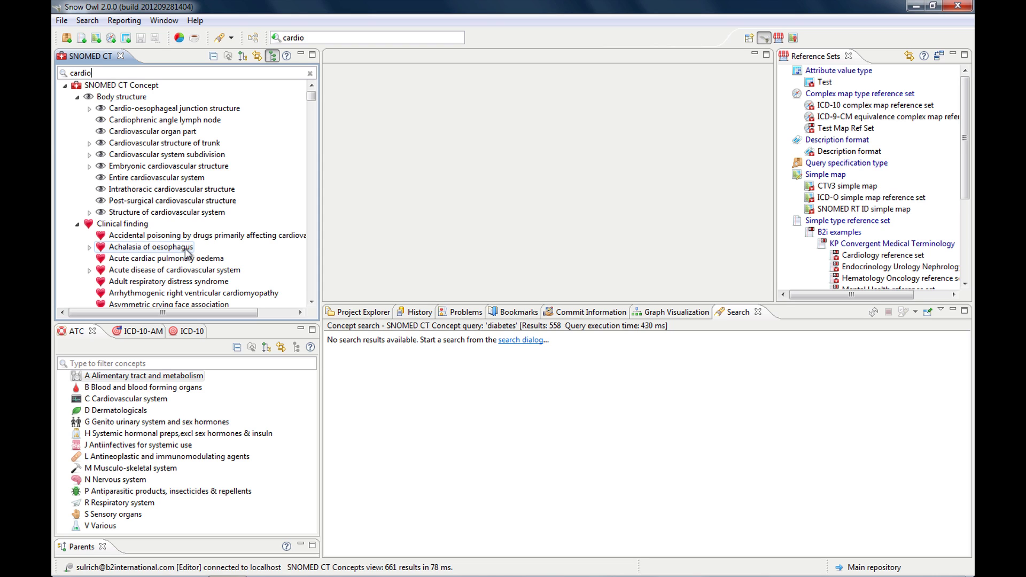
- Inspect the Achalasia of oesophagus concept, then clear the cardio filter and collapse the tree
{"action": "double_click", "coordinate": [155, 248]}
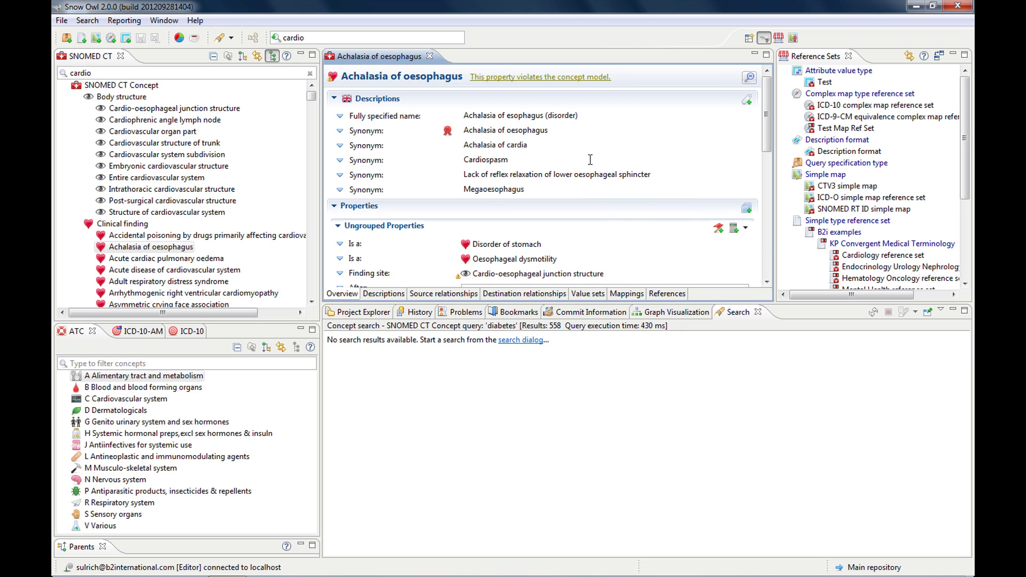
{"action": "mouse_move", "coordinate": [590, 160]}
{"action": "left_click", "coordinate": [429, 55]}
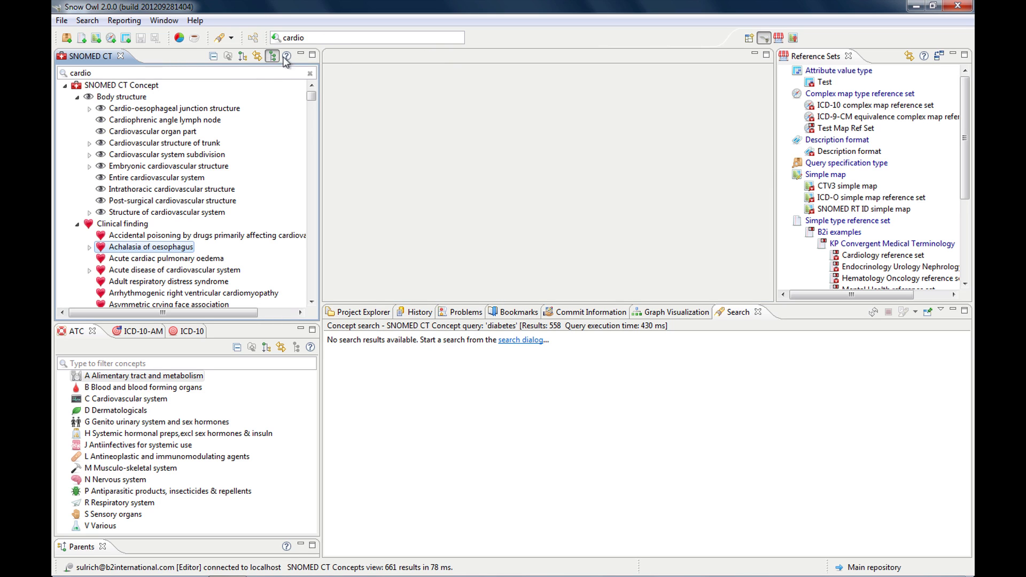
{"action": "left_click", "coordinate": [313, 73]}
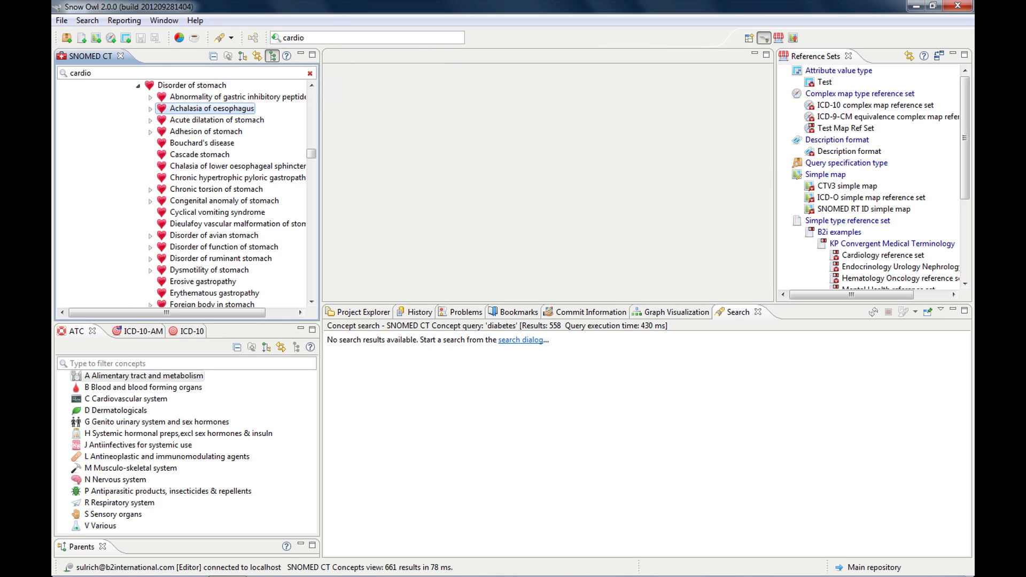
{"action": "left_click", "coordinate": [213, 56]}
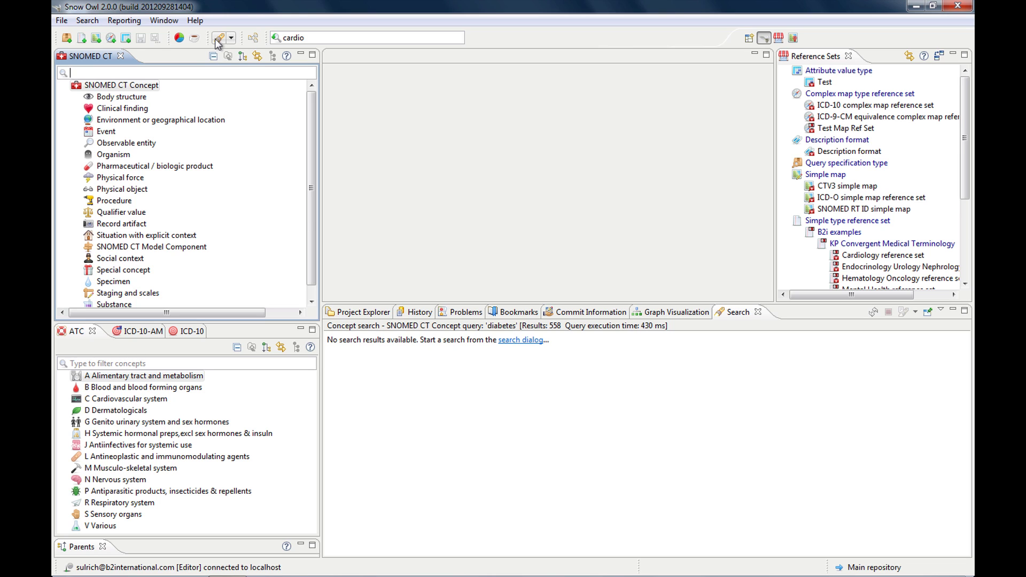
- Open the Search dialog, view the Description and Reference Set Search tabs, and return to Concept Search
{"action": "left_click", "coordinate": [219, 39]}
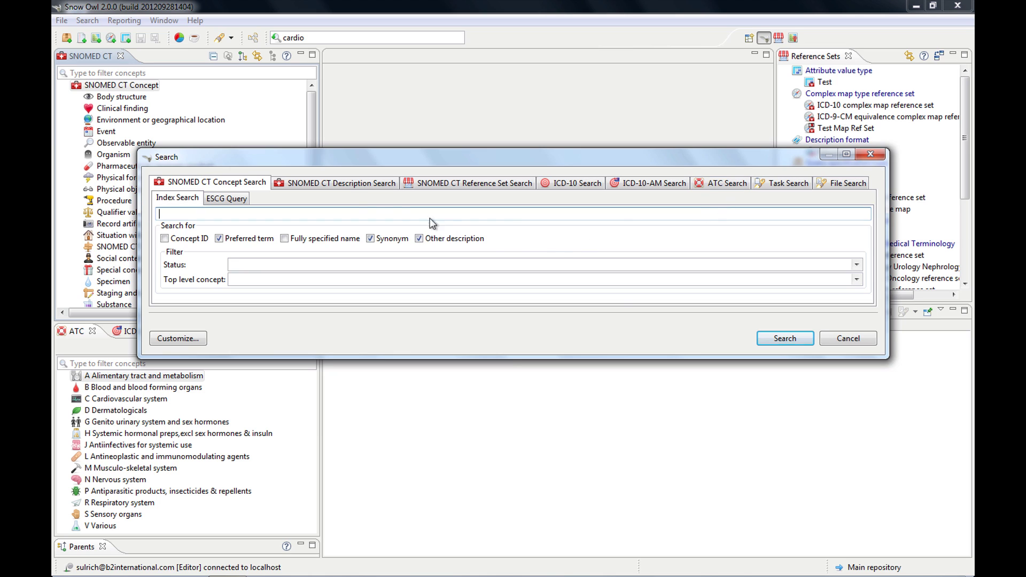
{"action": "left_click", "coordinate": [346, 184]}
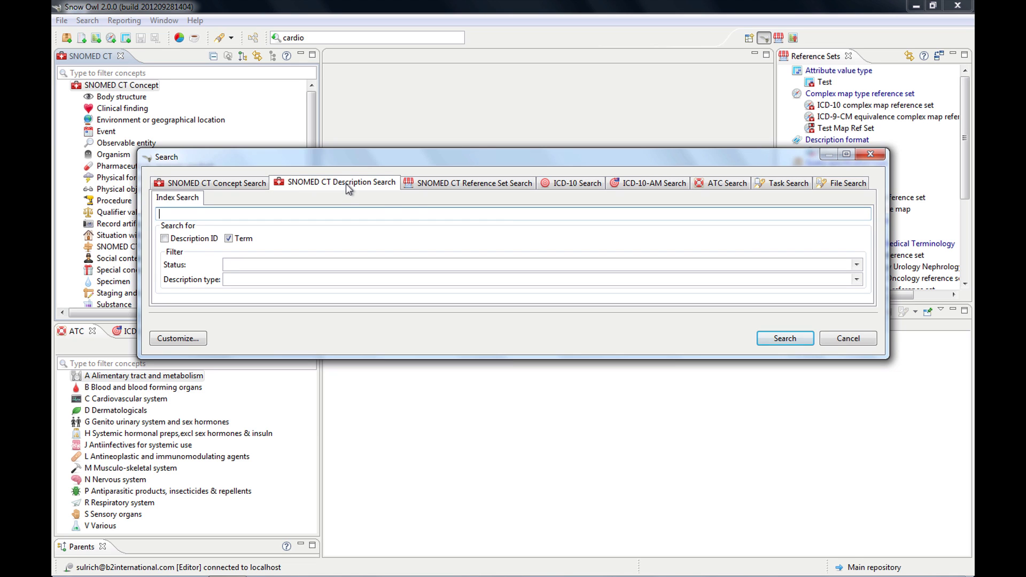
{"action": "left_click", "coordinate": [468, 190]}
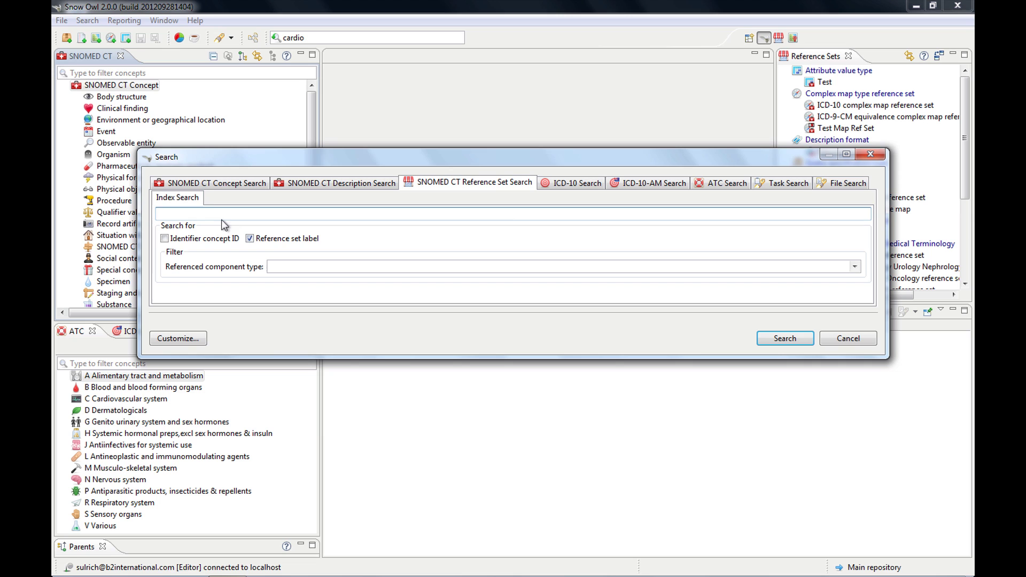
{"action": "left_click", "coordinate": [220, 185]}
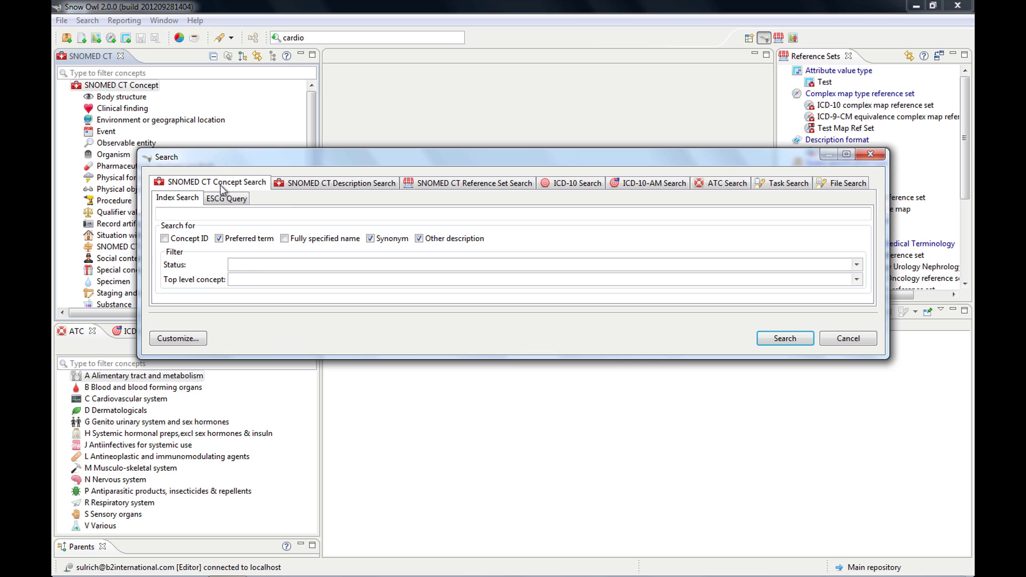
- Set Status to Active and Top level concept to Clinical finding, and enter 'Diabetes' as the search term
{"action": "left_click", "coordinate": [297, 219]}
{"action": "left_click", "coordinate": [857, 265]}
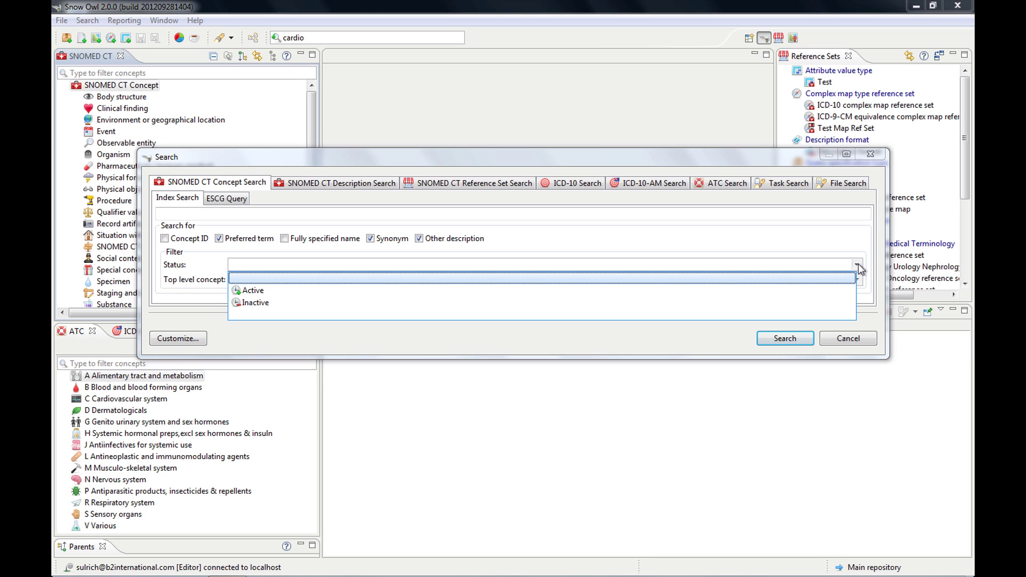
{"action": "left_click", "coordinate": [659, 293]}
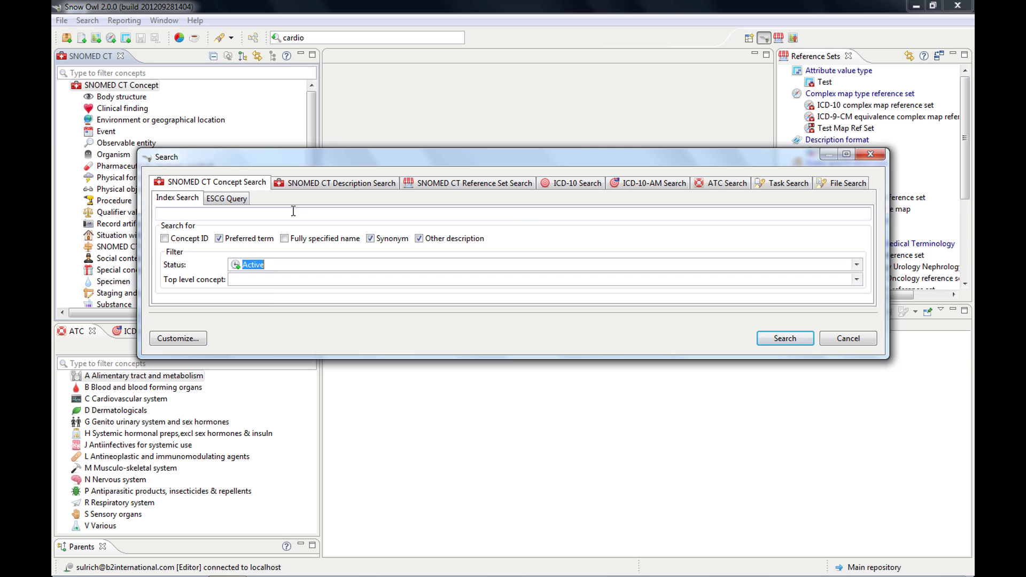
{"action": "left_click", "coordinate": [858, 264]}
{"action": "left_click", "coordinate": [858, 264]}
{"action": "left_click", "coordinate": [859, 281]}
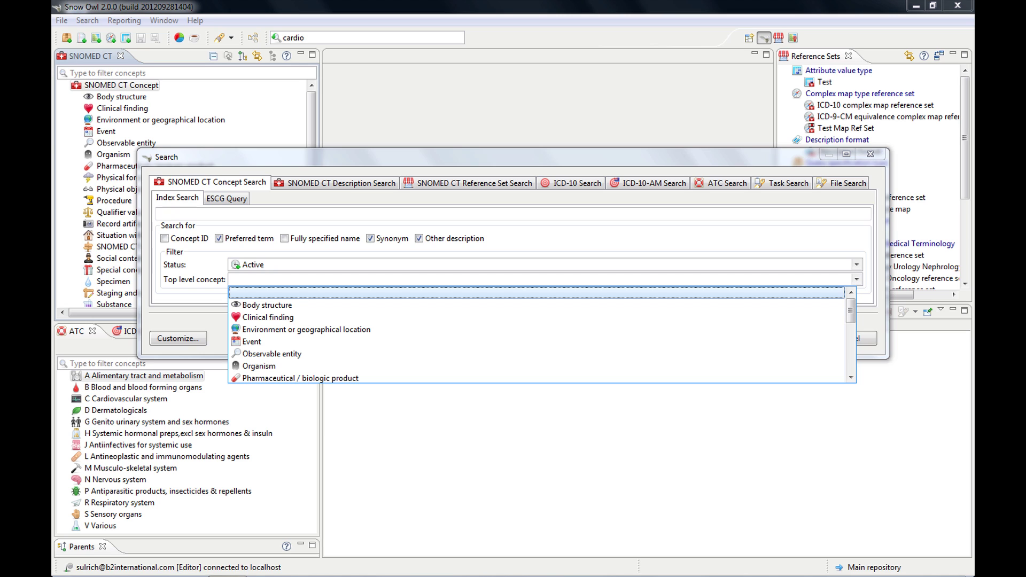
{"action": "left_click", "coordinate": [533, 318]}
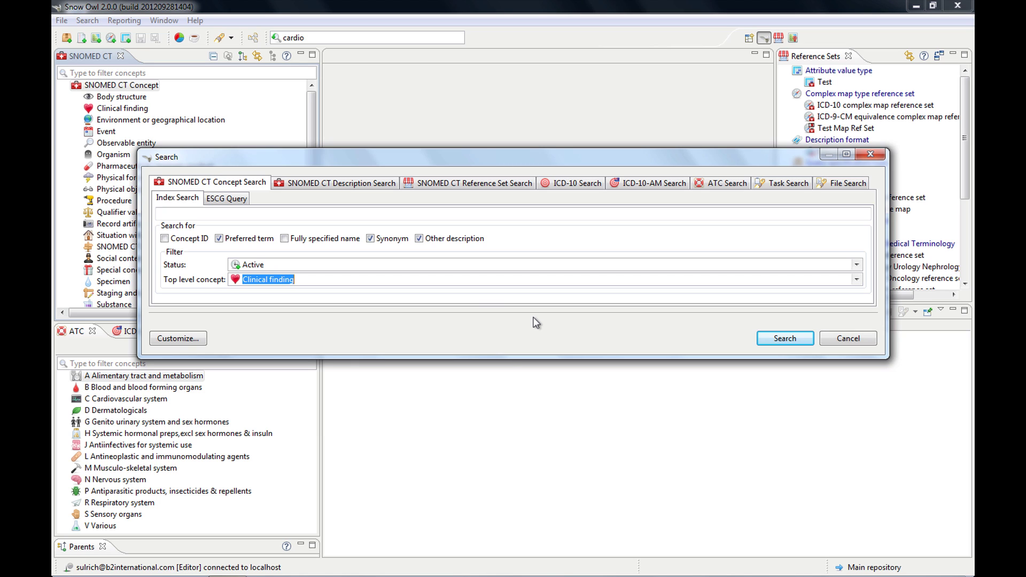
{"action": "left_click", "coordinate": [201, 215]}
{"action": "type", "text": "Dia"}
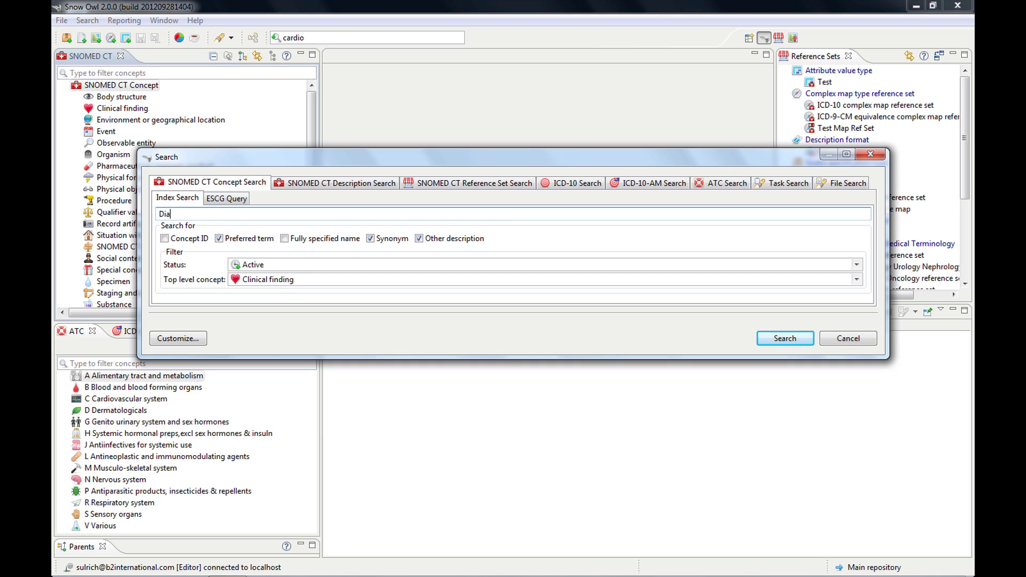
{"action": "type", "text": "betes"}
- Run the Diabetes search, maximize the 246 results, and sort them by preferred term and fully specified name
{"action": "left_click", "coordinate": [784, 339]}
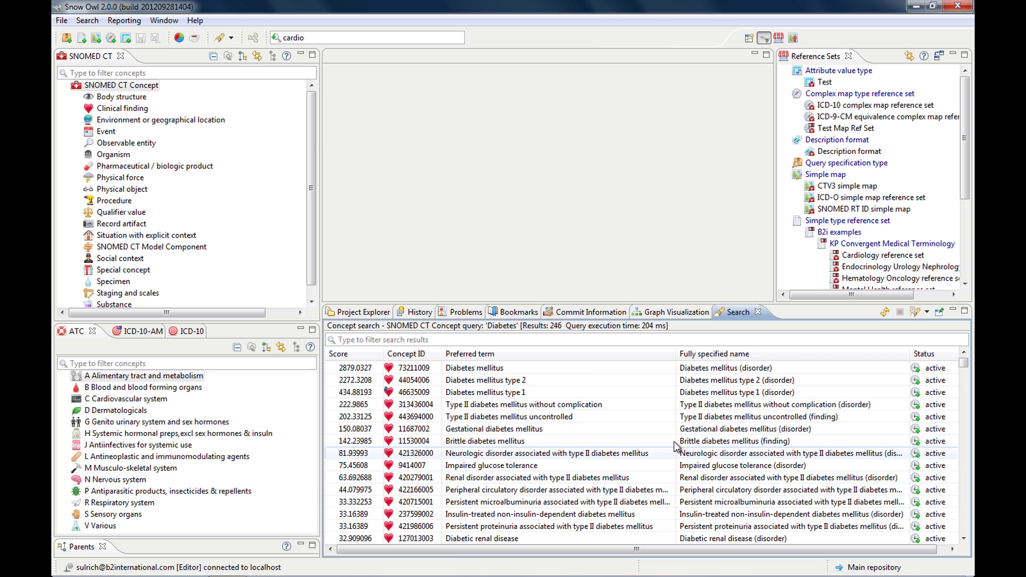
{"action": "double_click", "coordinate": [743, 312]}
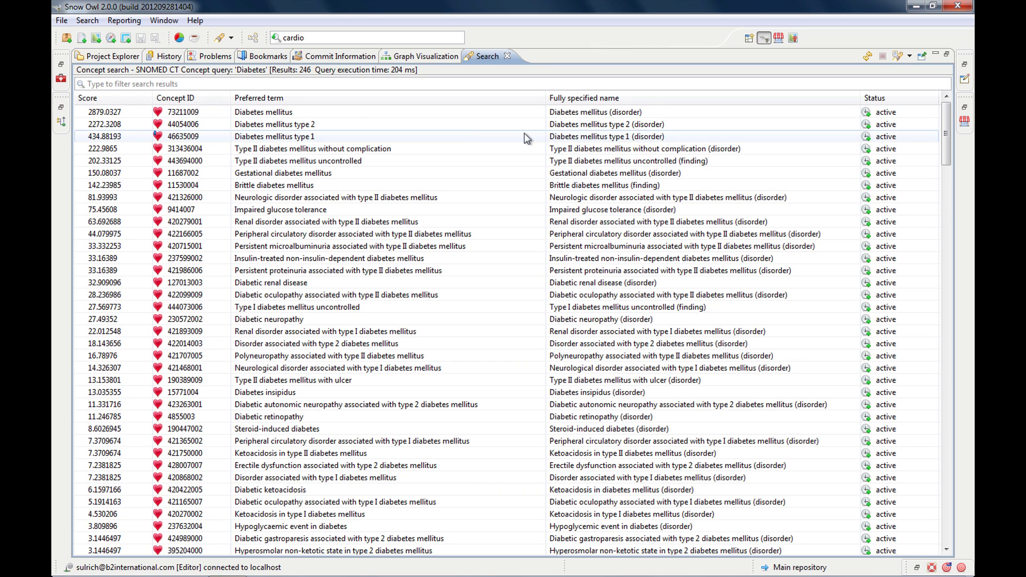
{"action": "left_click", "coordinate": [439, 99]}
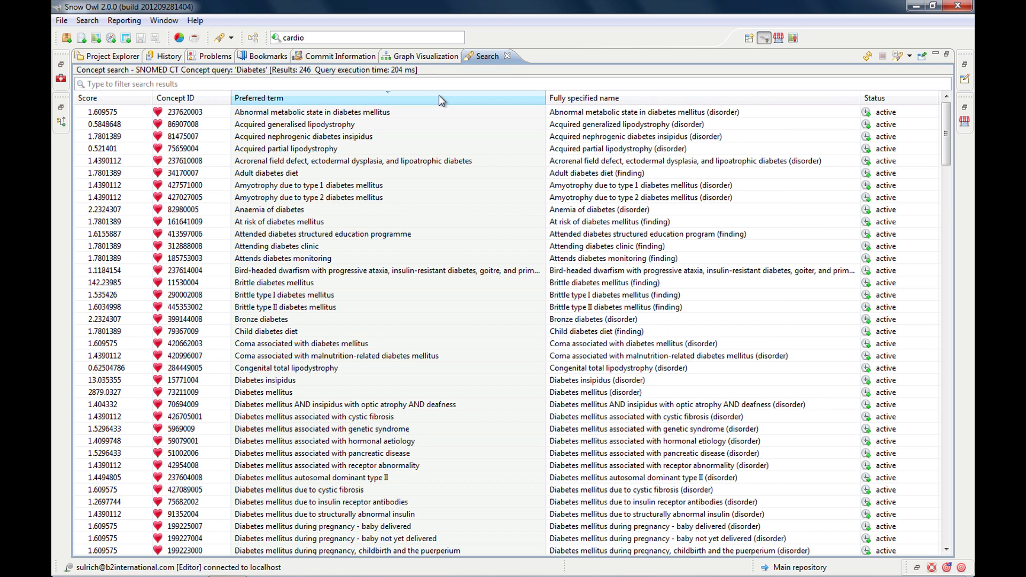
{"action": "left_click", "coordinate": [439, 98]}
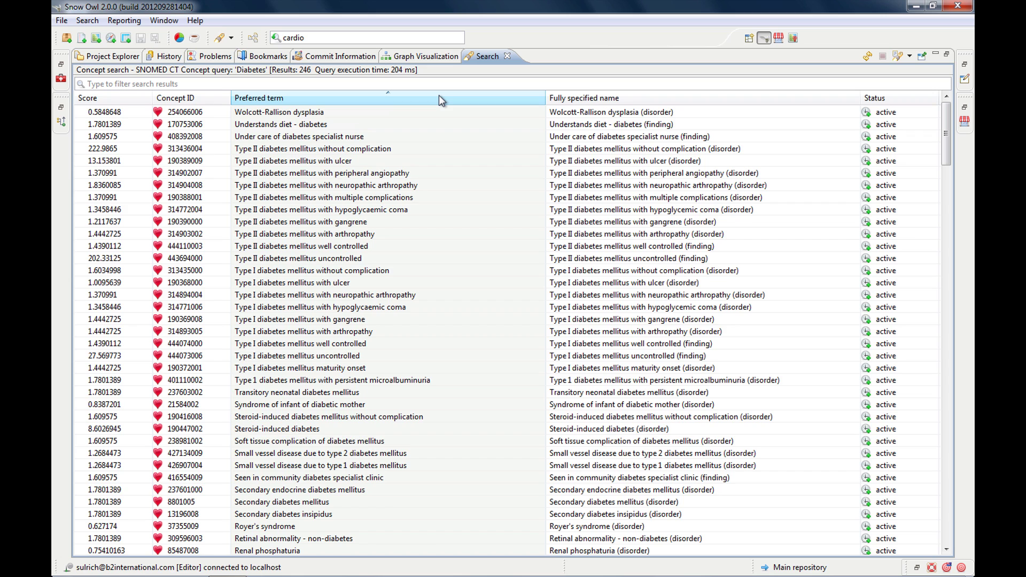
{"action": "left_click", "coordinate": [438, 98]}
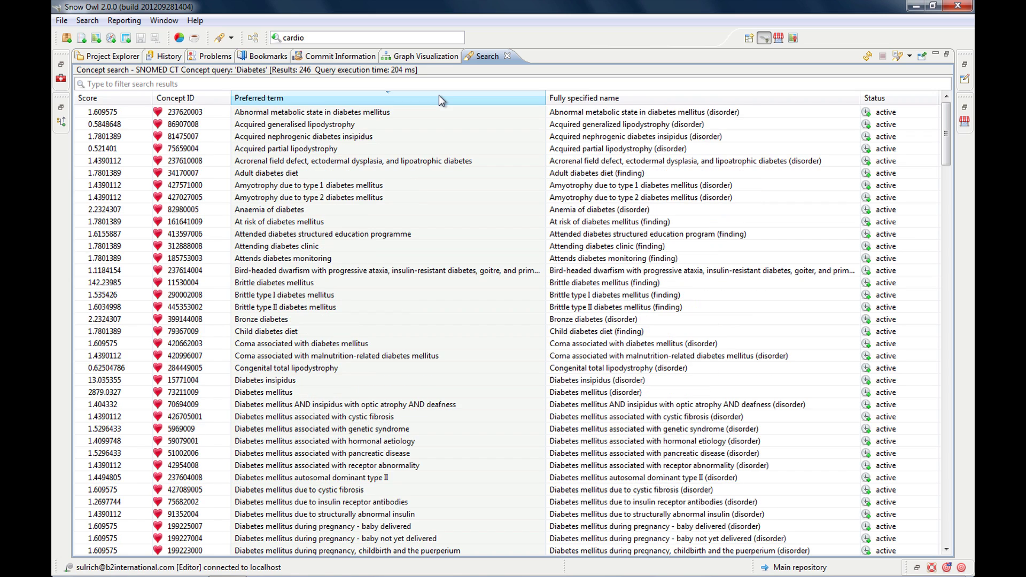
{"action": "left_click", "coordinate": [615, 102]}
{"action": "left_click", "coordinate": [614, 102]}
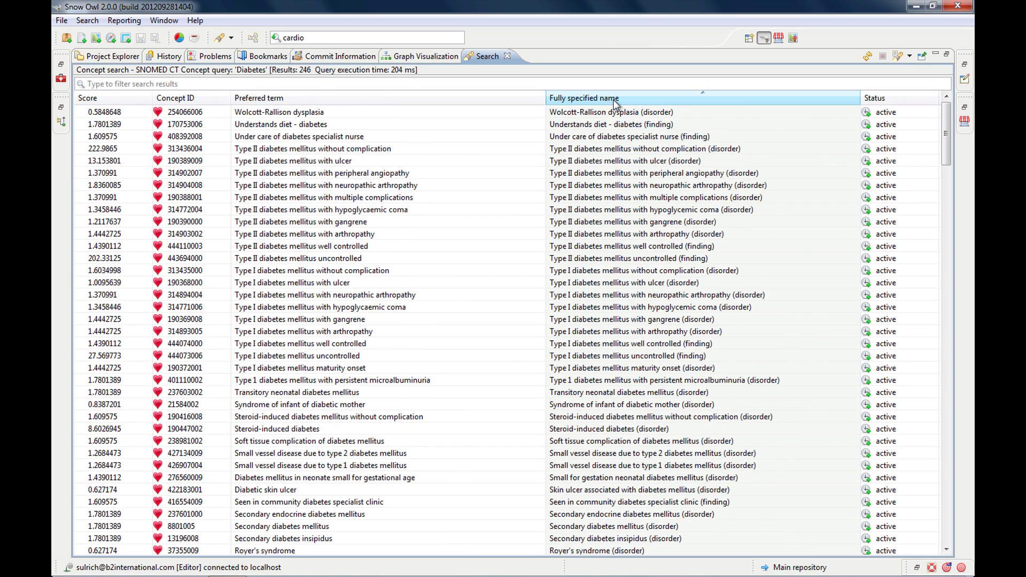
{"action": "left_click", "coordinate": [614, 102]}
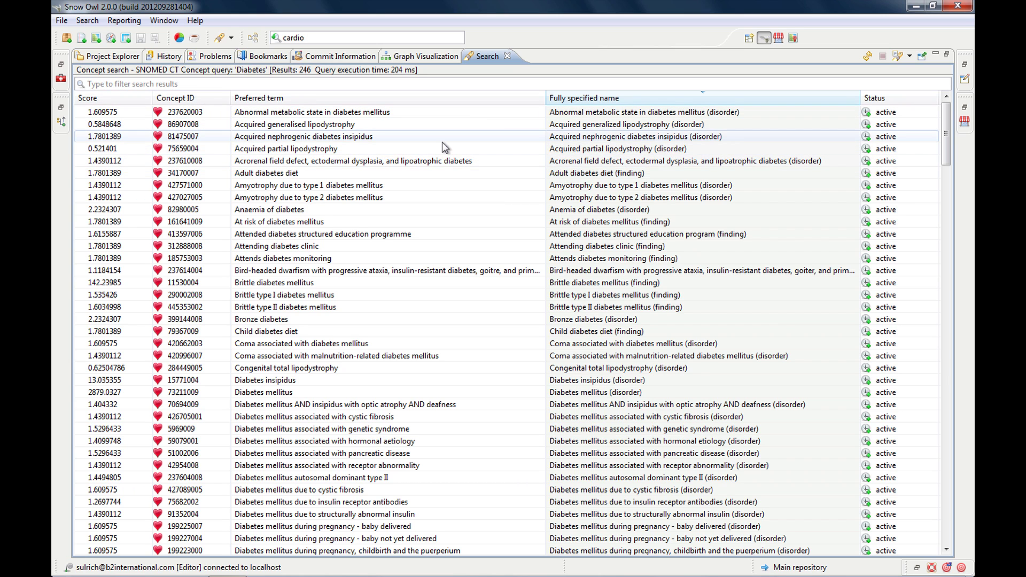
- Filter the Diabetes results by 'diabeti', then clear the filter
{"action": "left_click", "coordinate": [238, 84]}
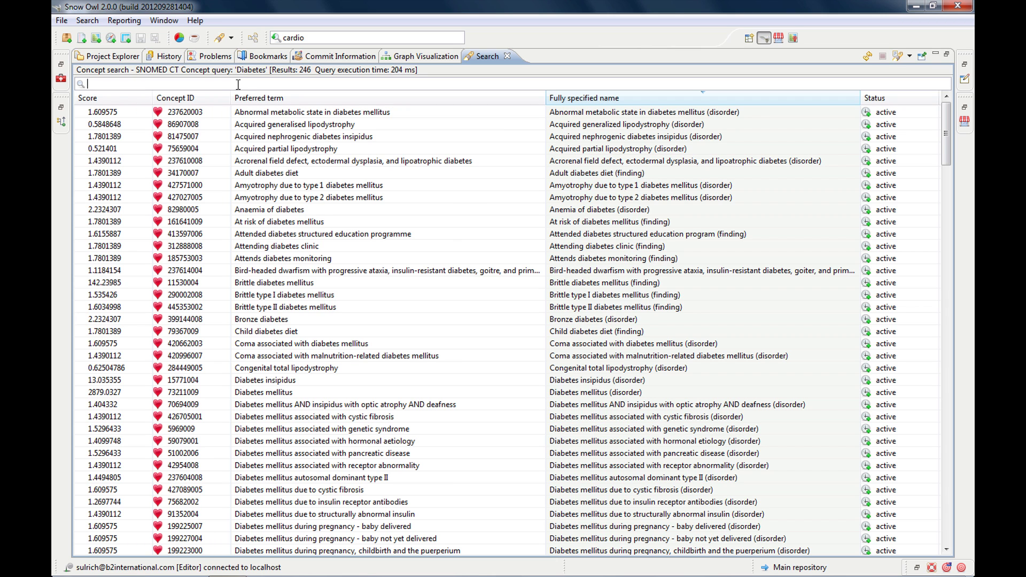
{"action": "type", "text": "diabetic"}
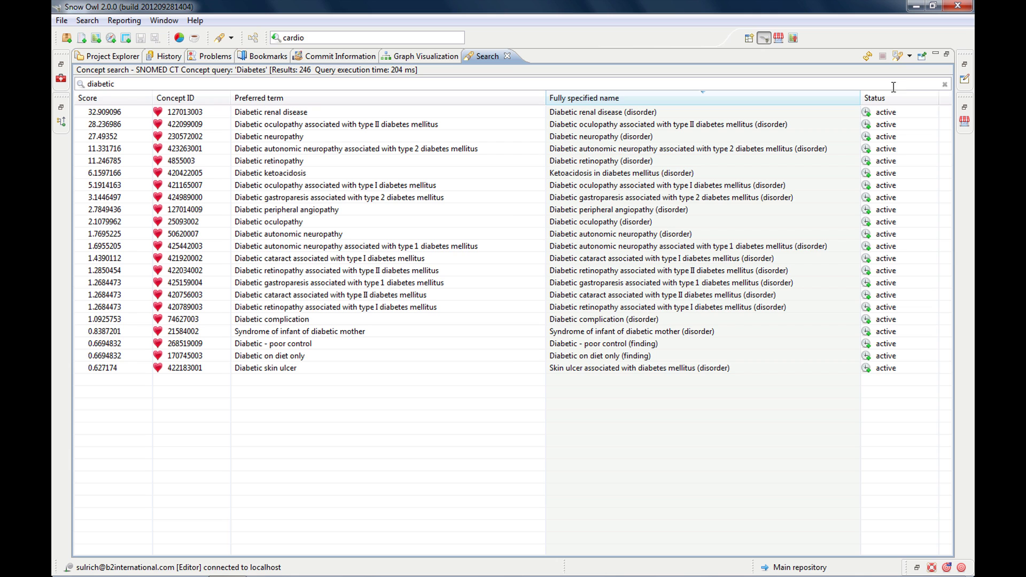
{"action": "left_click", "coordinate": [945, 86]}
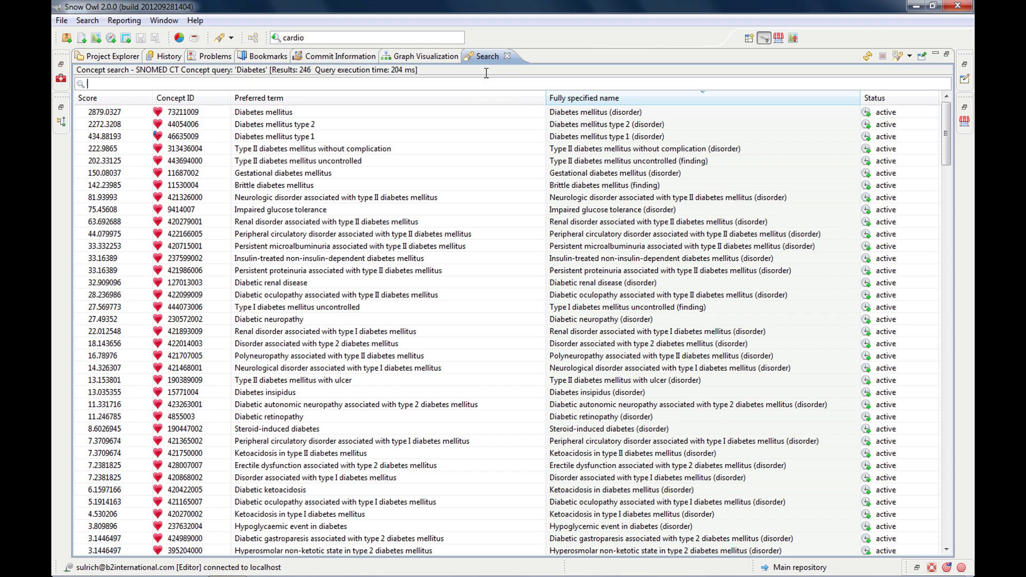
- Restore the multi-panel workspace layout and pin the Search view
{"action": "double_click", "coordinate": [483, 57]}
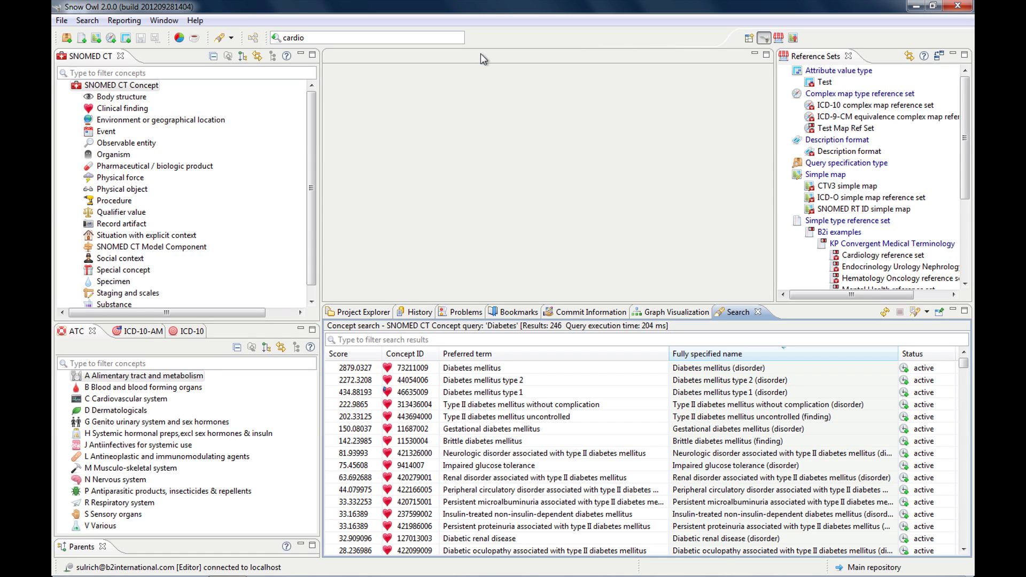
{"action": "left_click", "coordinate": [927, 313]}
{"action": "left_click", "coordinate": [933, 331]}
- Search 'diabetes' among Inactive concepts with no top-level concept restriction, giving 259 results
{"action": "left_click", "coordinate": [219, 42]}
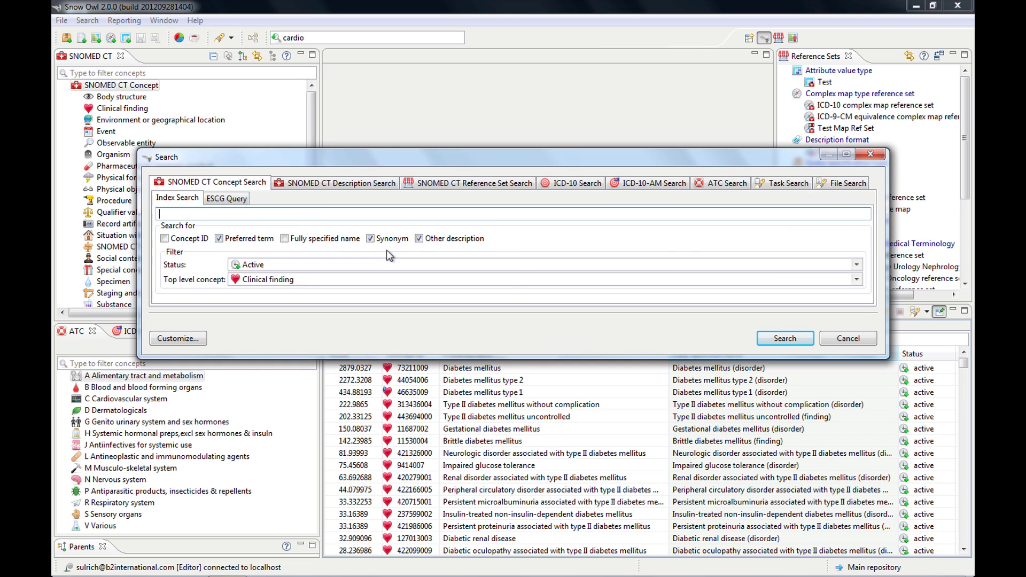
{"action": "left_click", "coordinate": [857, 265]}
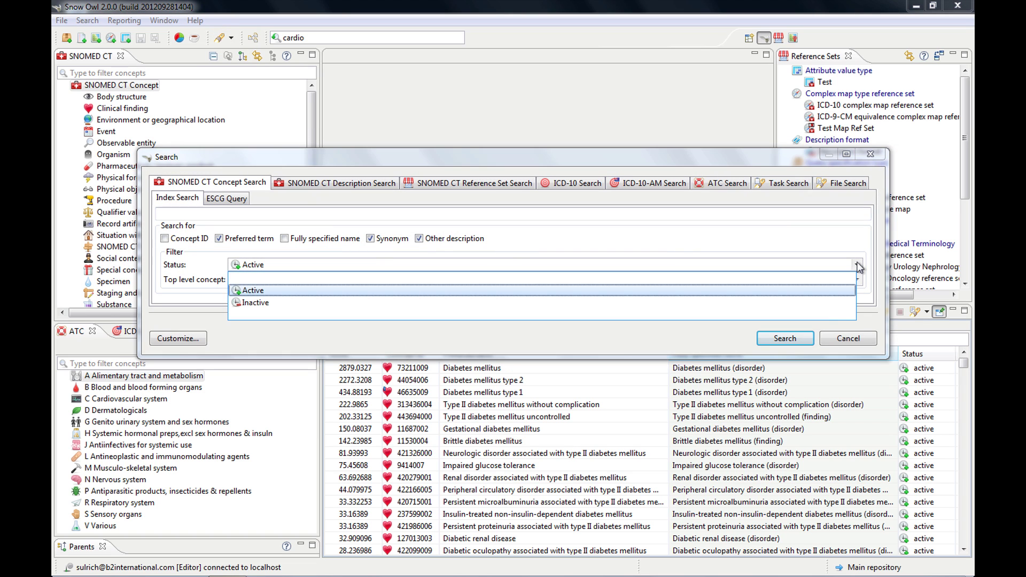
{"action": "left_click", "coordinate": [820, 306]}
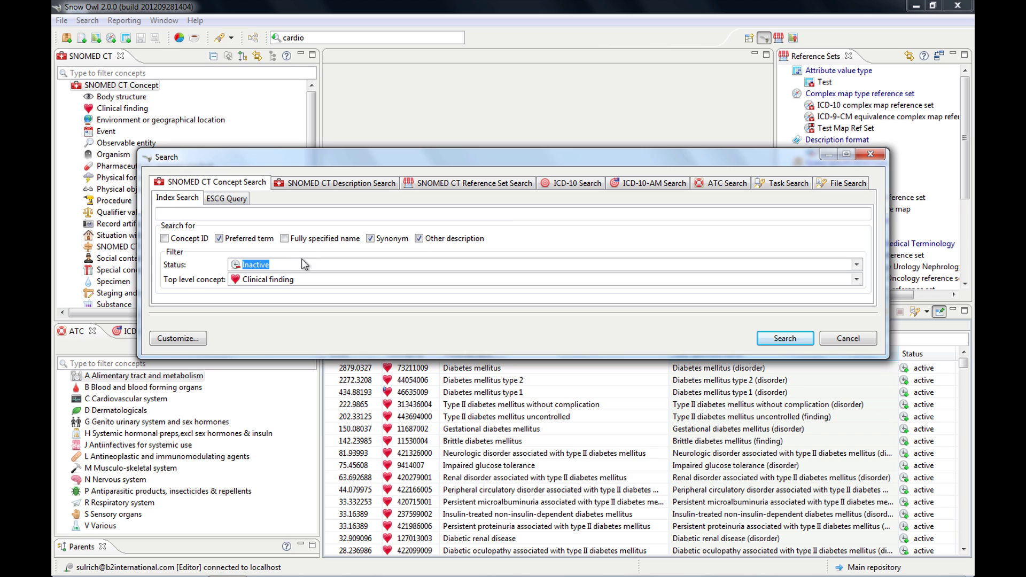
{"action": "left_click", "coordinate": [196, 213]}
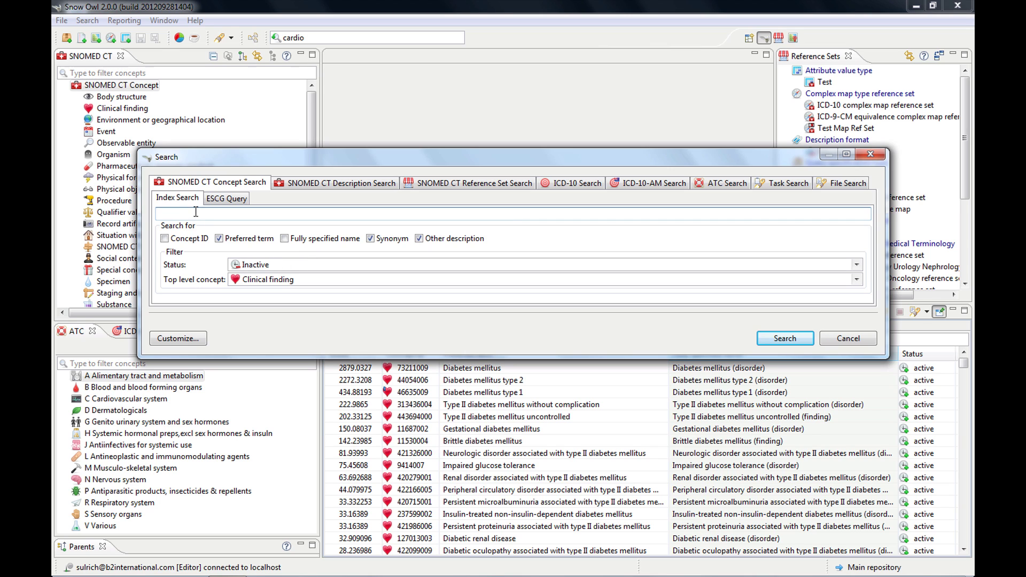
{"action": "type", "text": "diabetes"}
{"action": "left_click", "coordinate": [856, 279]}
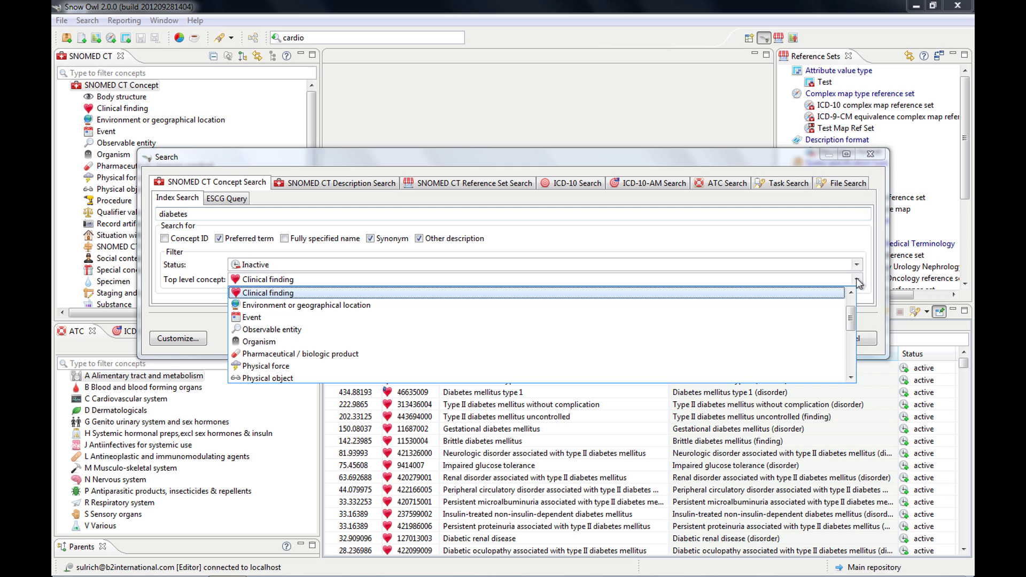
{"action": "scroll", "coordinate": [732, 293], "scroll_direction": "up", "scroll_amount": 1}
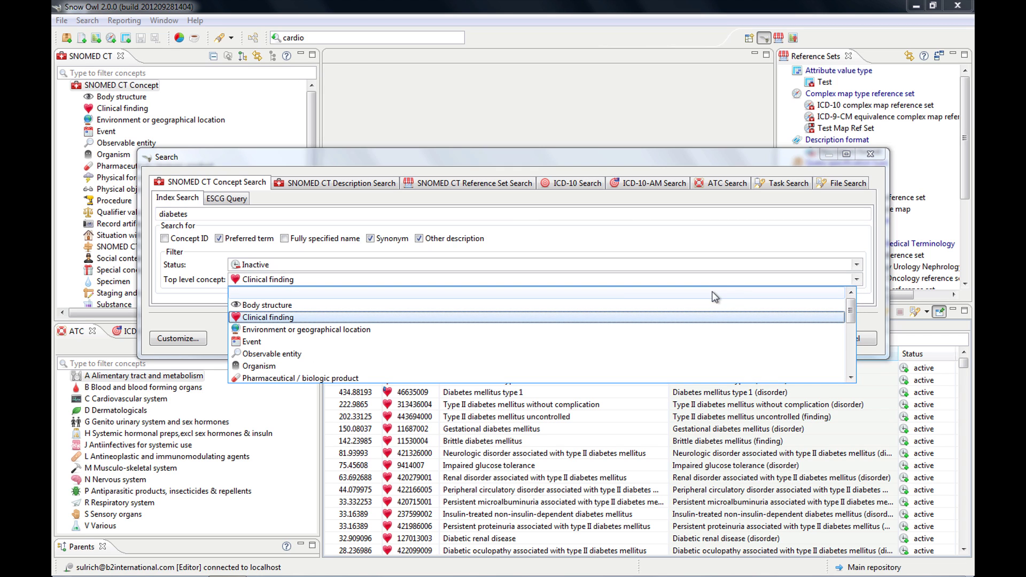
{"action": "left_click", "coordinate": [676, 292]}
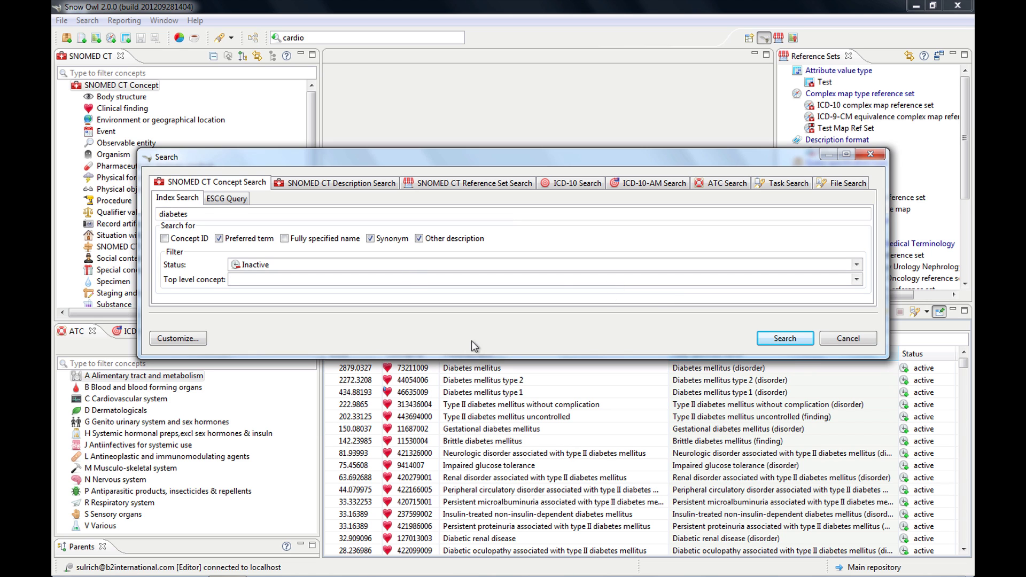
{"action": "left_click", "coordinate": [786, 338]}
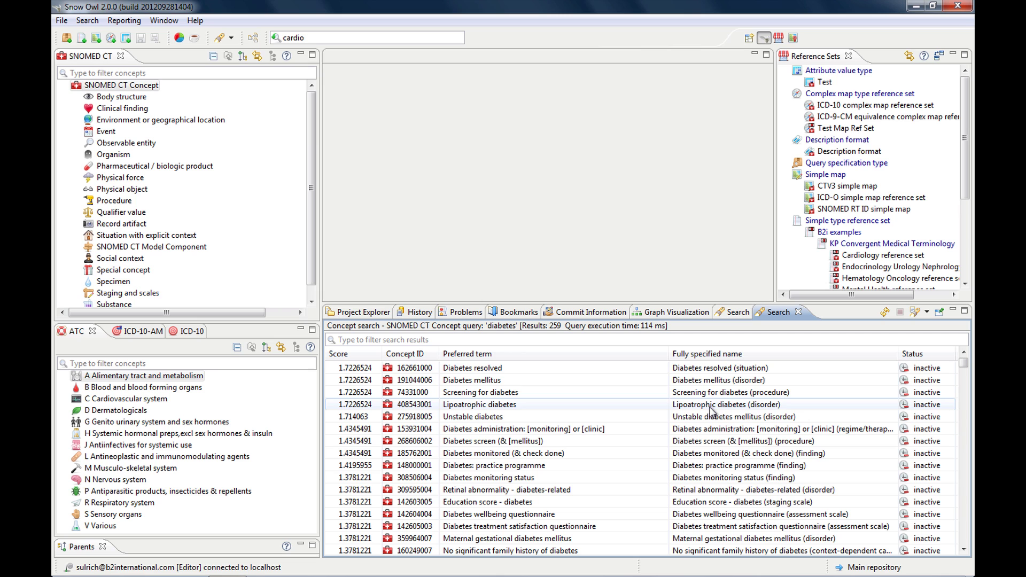
{"action": "left_click", "coordinate": [735, 312]}
{"action": "left_click", "coordinate": [799, 315]}
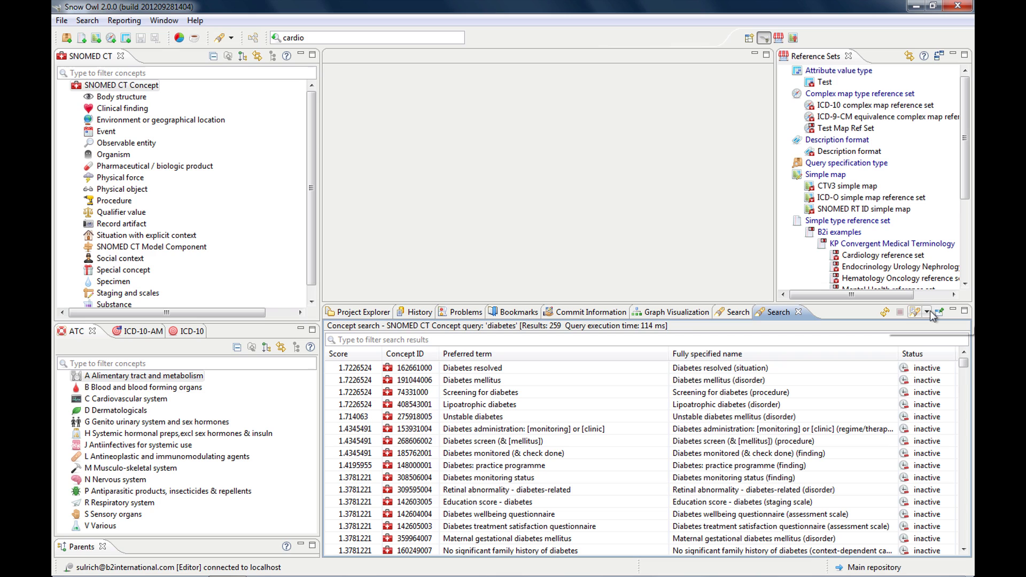
{"action": "left_click", "coordinate": [927, 313]}
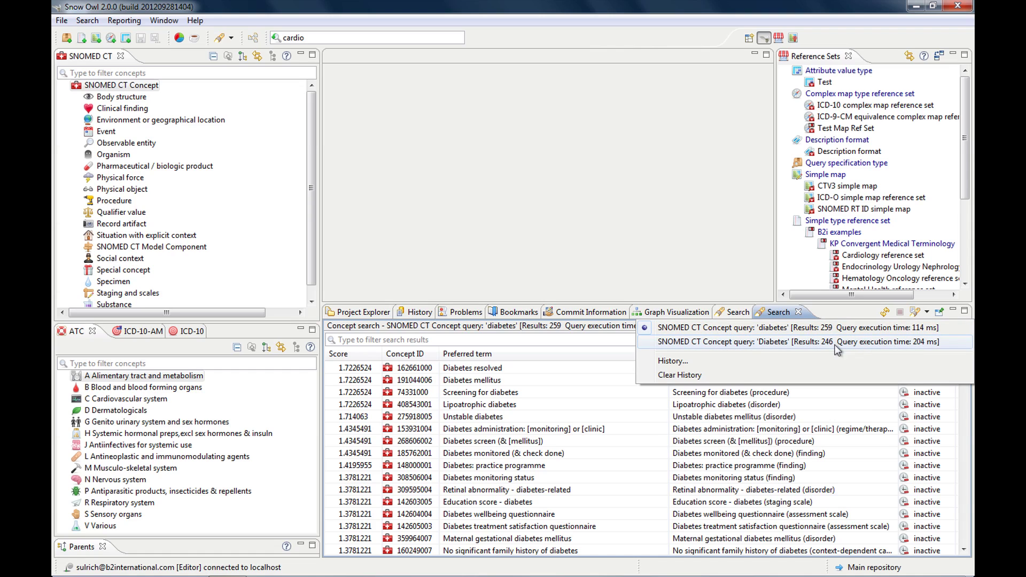
{"action": "left_click", "coordinate": [609, 404]}
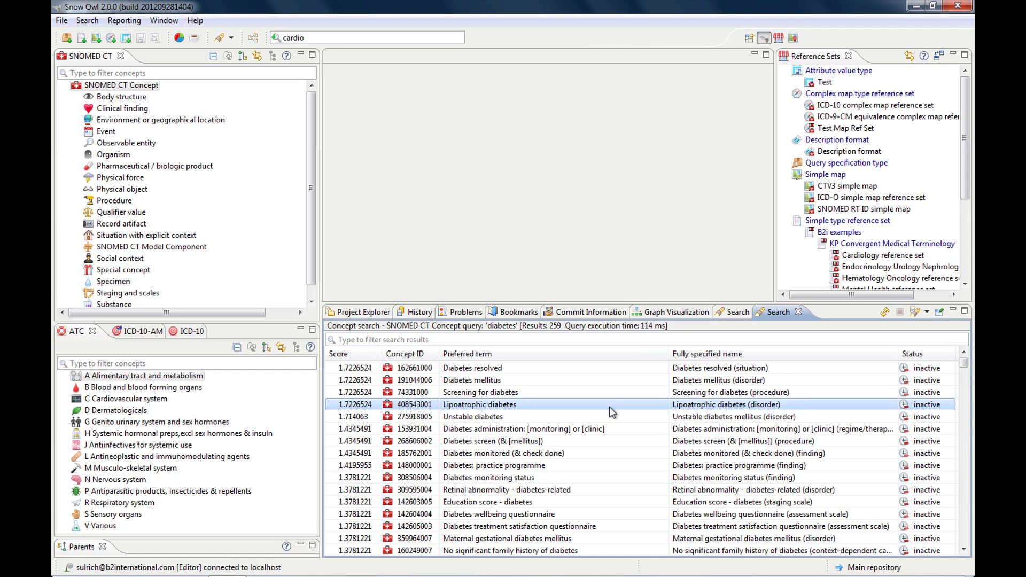
{"action": "left_click", "coordinate": [914, 312]}
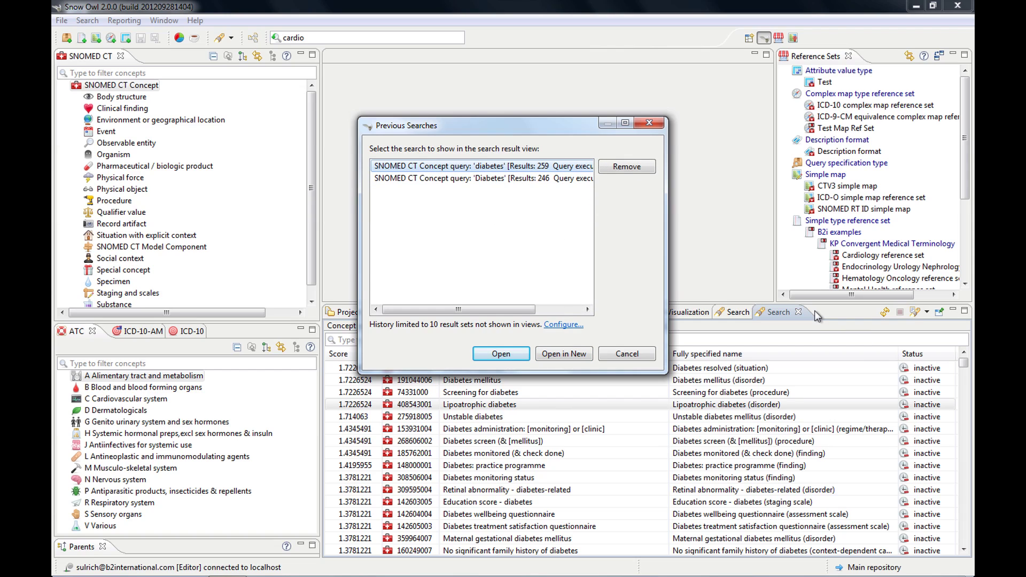
{"action": "left_click", "coordinate": [476, 181]}
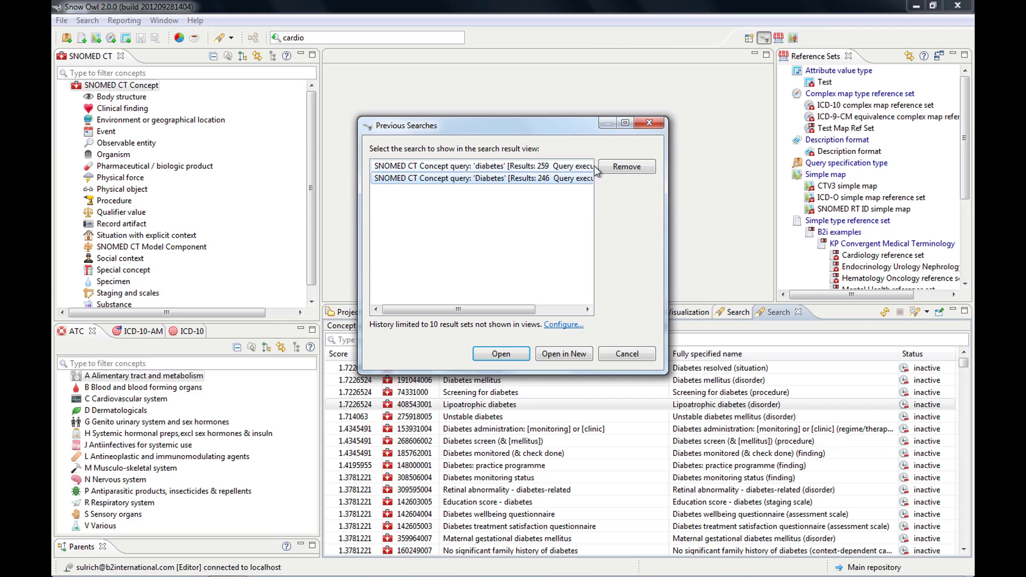
{"action": "left_click", "coordinate": [649, 123]}
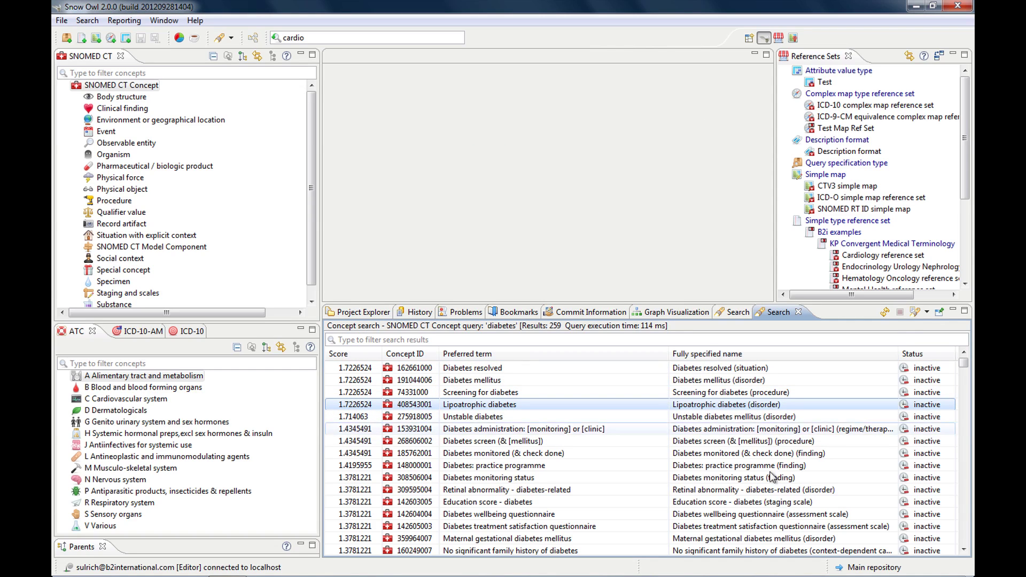
{"action": "left_click", "coordinate": [736, 314]}
{"action": "left_click", "coordinate": [783, 314]}
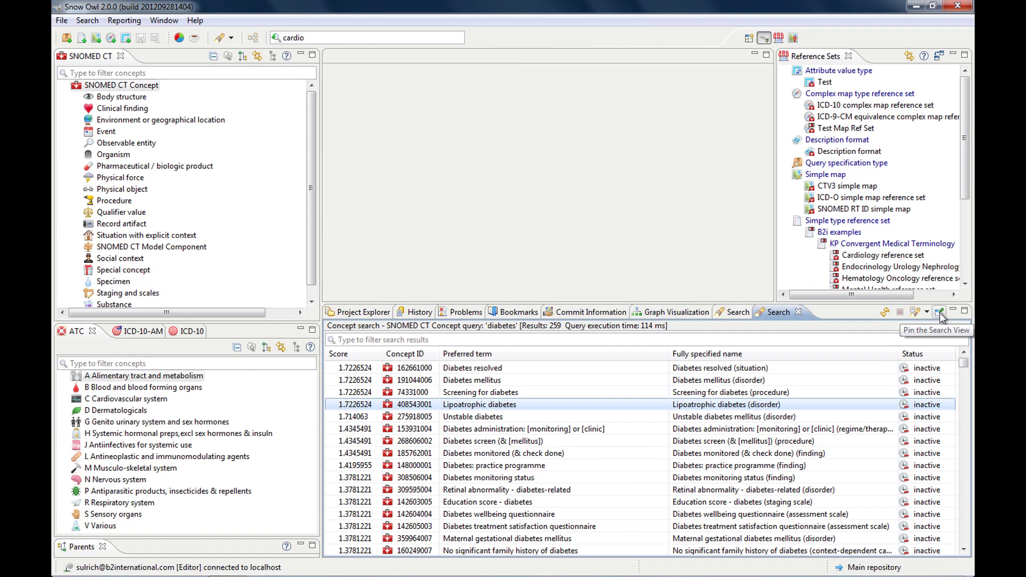
- Pin the inactive diabetes Search view and switch back to the first Search tab
{"action": "left_click", "coordinate": [939, 312]}
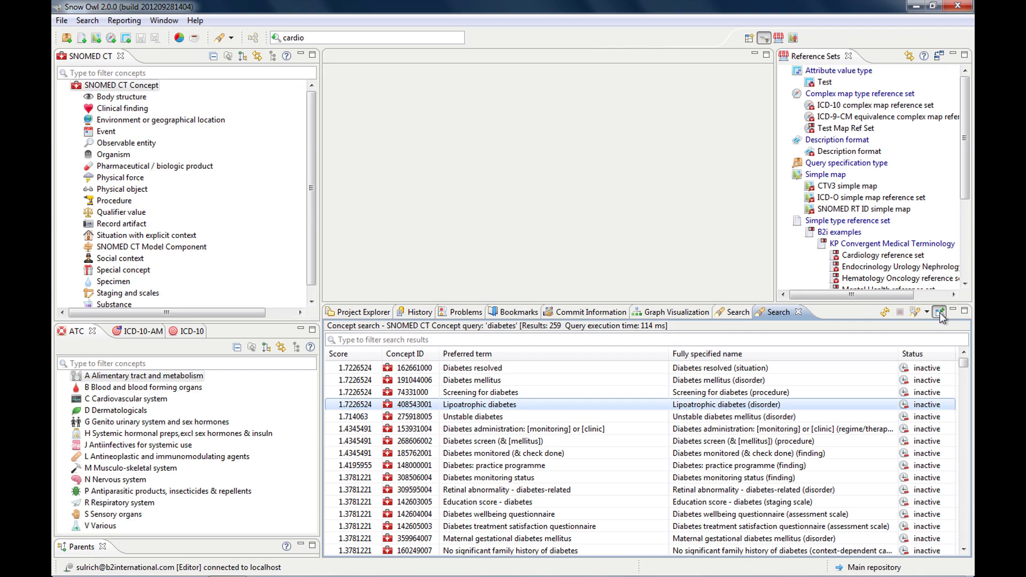
{"action": "left_click", "coordinate": [719, 314]}
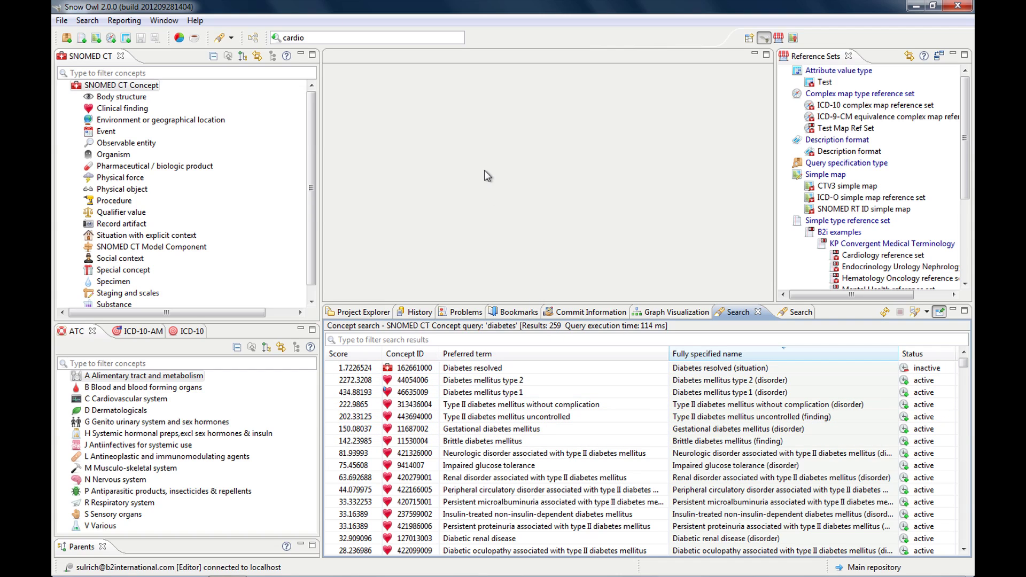
- Replace the 'cardio' quick-search with 'diabetes' and expand the full SNOMED CT match list
{"action": "left_click", "coordinate": [317, 34]}
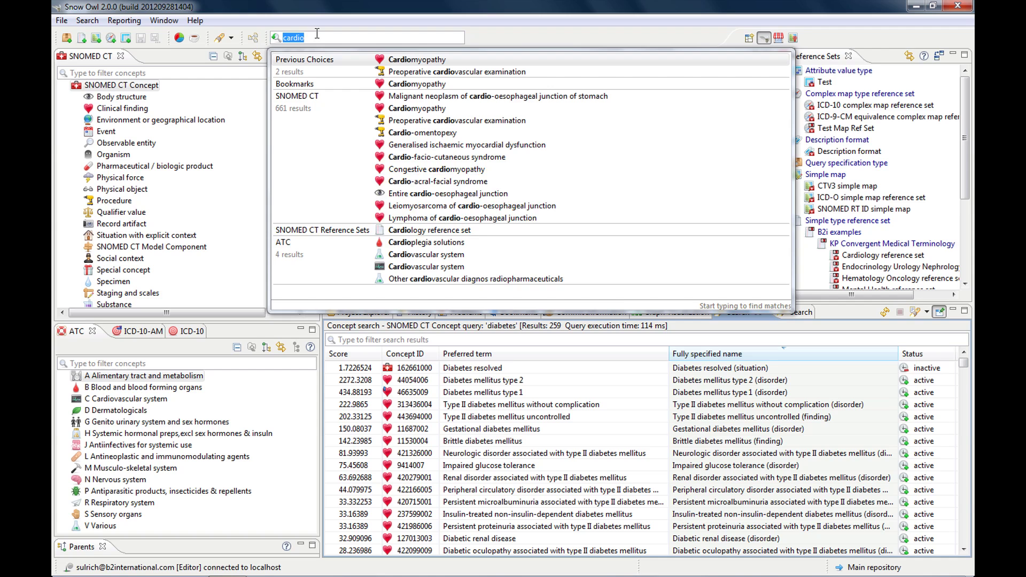
{"action": "key", "text": "BackSpace"}
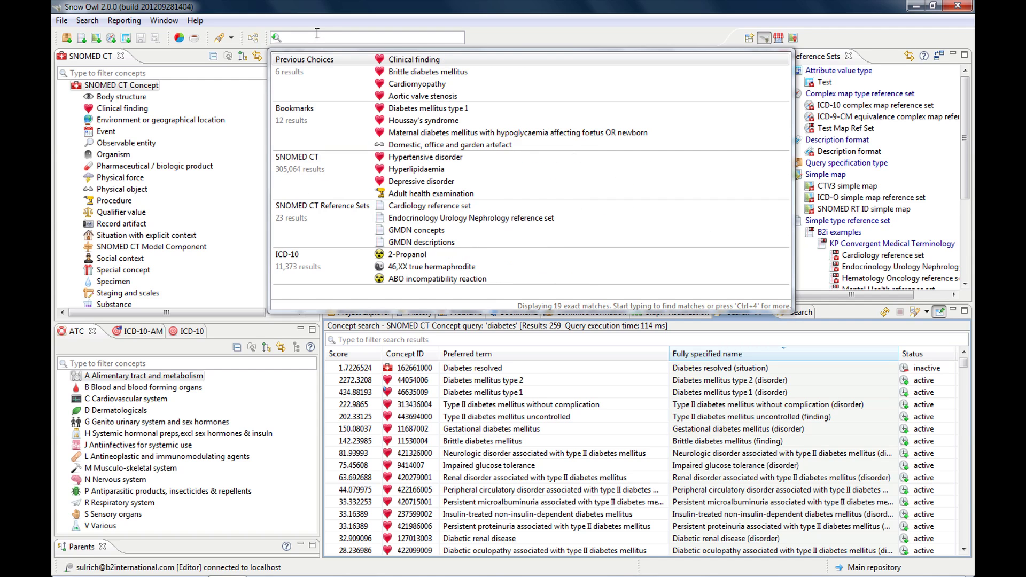
{"action": "type", "text": "diabetes"}
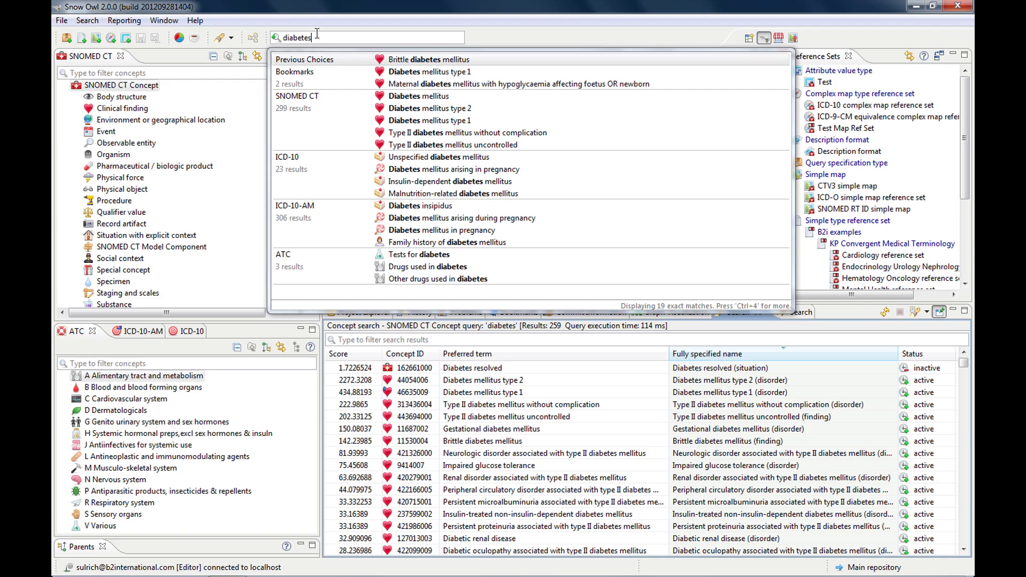
{"action": "left_click", "coordinate": [314, 112]}
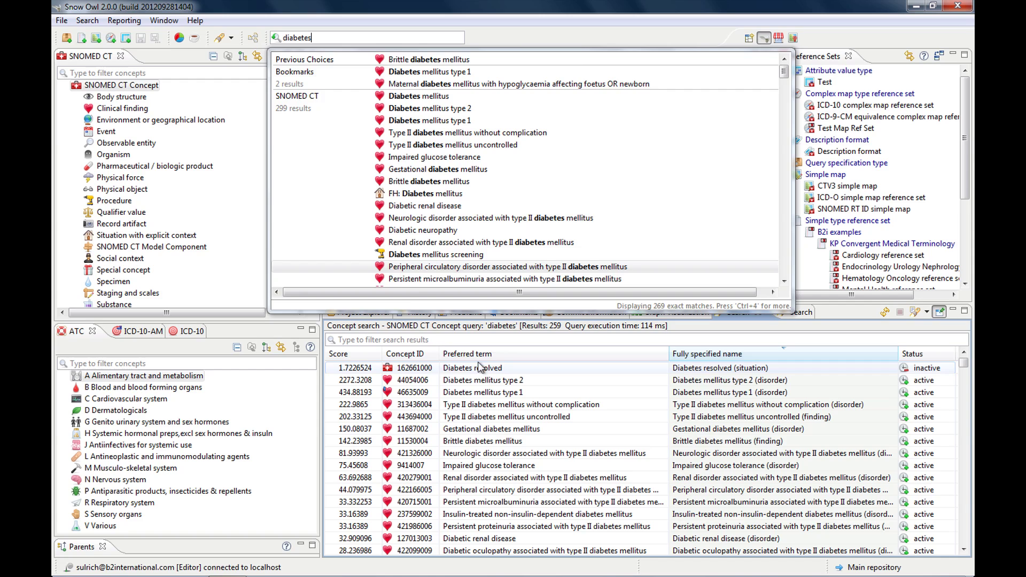
{"action": "scroll", "coordinate": [481, 264], "scroll_direction": "down", "scroll_amount": 1}
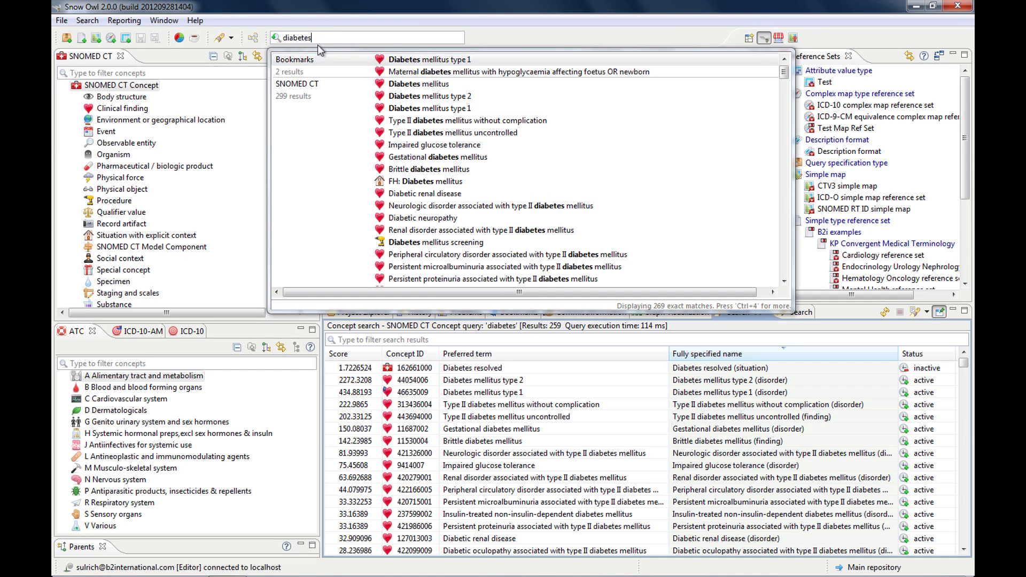
- Close the diabetes quick-search popup and leave the box empty
{"action": "key", "text": "Escape"}
{"action": "left_click", "coordinate": [277, 38]}
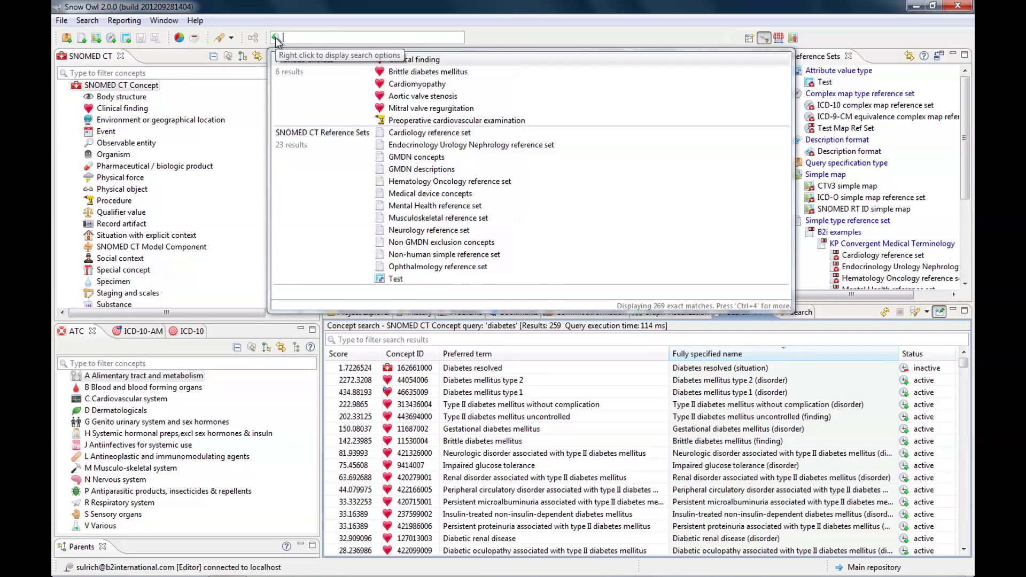
{"action": "left_click", "coordinate": [257, 75]}
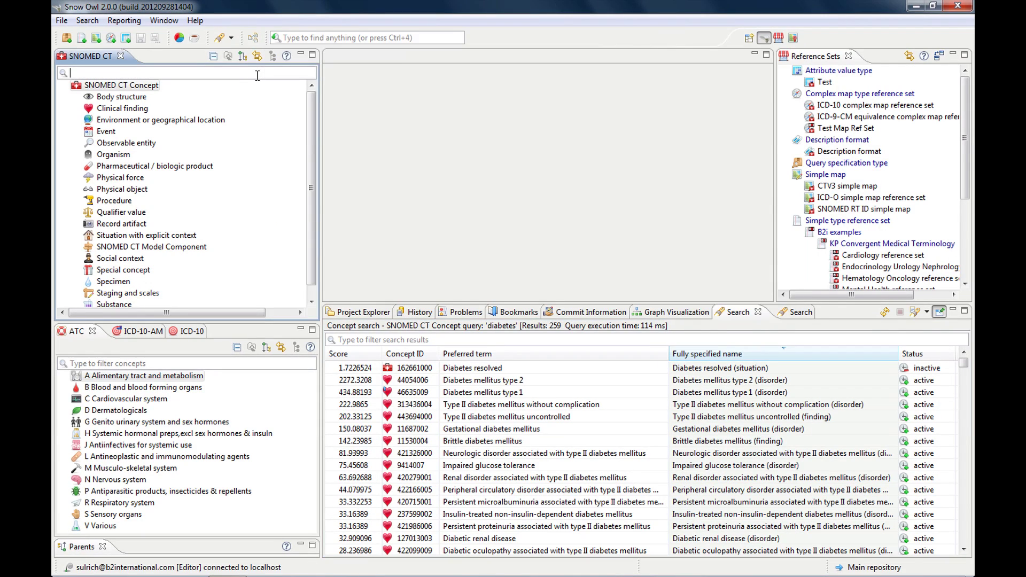
- Search 'dia*' among Active Clinical finding concepts, then briefly maximize the 862 results
{"action": "left_click", "coordinate": [218, 39]}
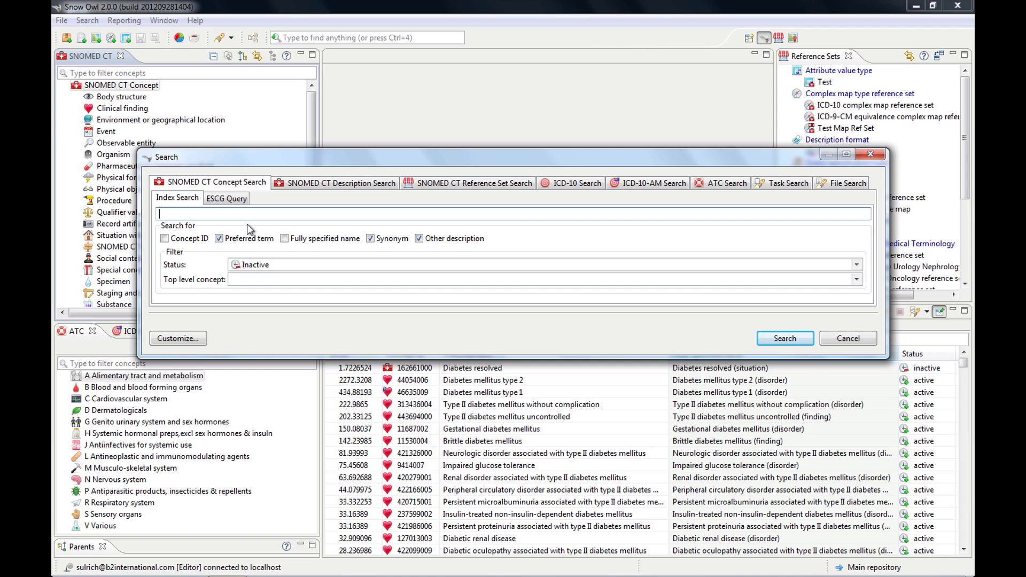
{"action": "type", "text": "dia"}
{"action": "type", "text": "*"}
{"action": "left_click", "coordinate": [857, 264]}
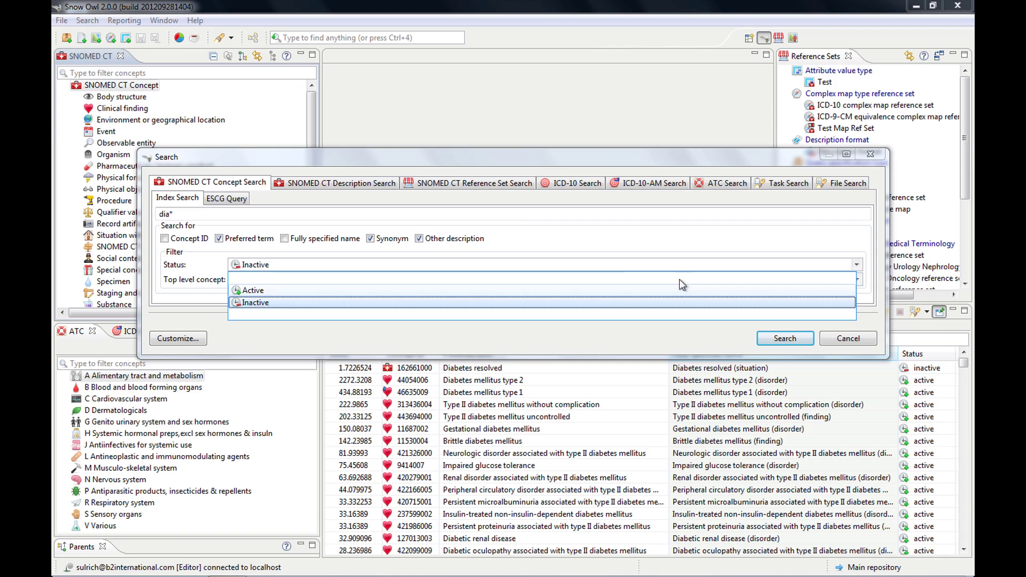
{"action": "left_click", "coordinate": [589, 291]}
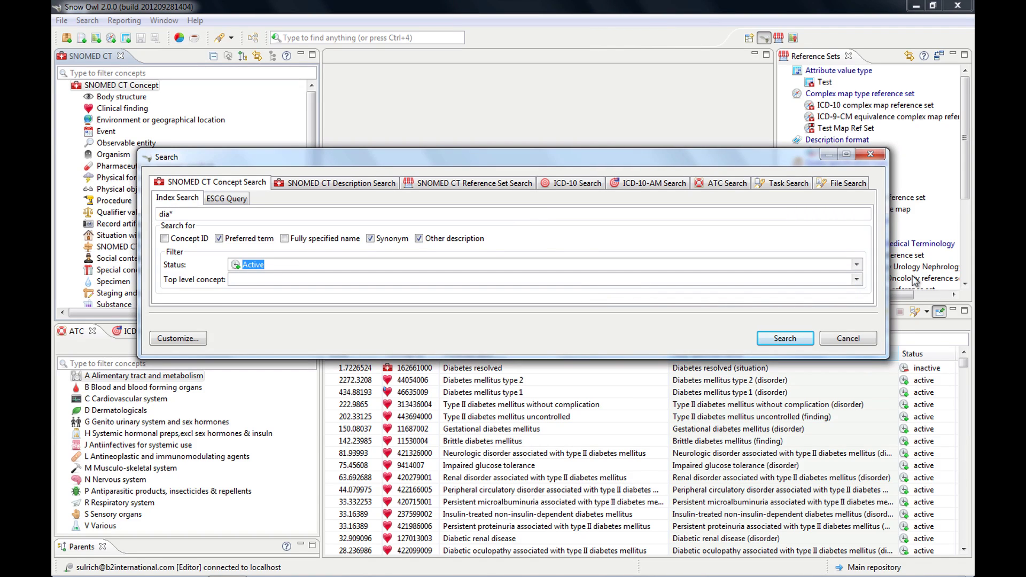
{"action": "left_click", "coordinate": [857, 279]}
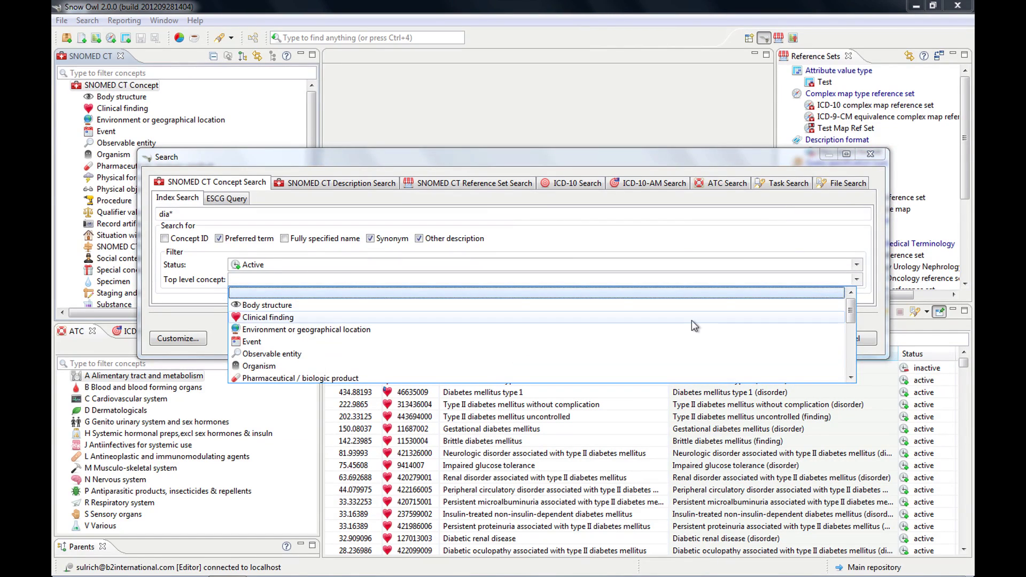
{"action": "left_click", "coordinate": [692, 318]}
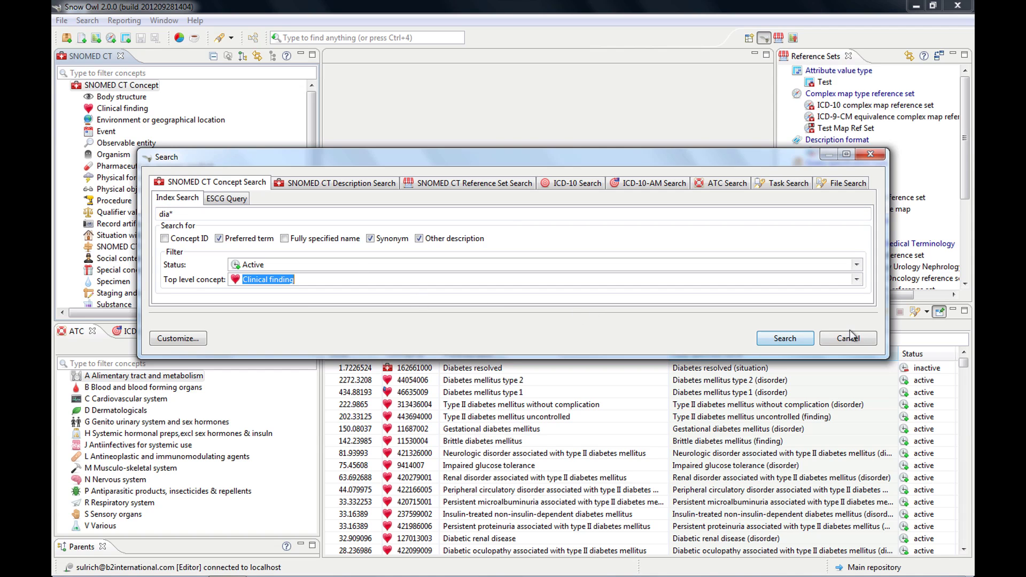
{"action": "left_click", "coordinate": [786, 339]}
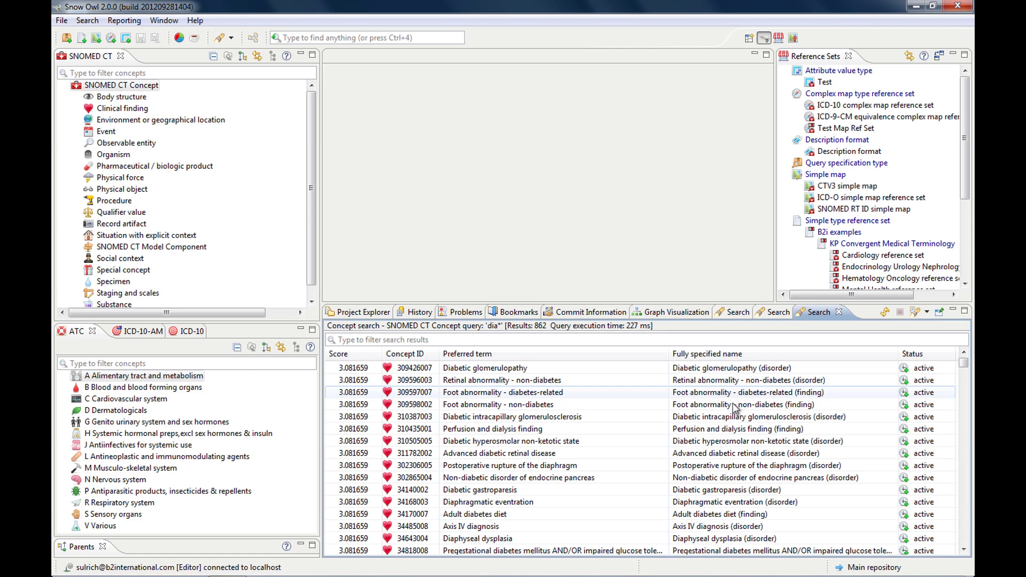
{"action": "double_click", "coordinate": [816, 314]}
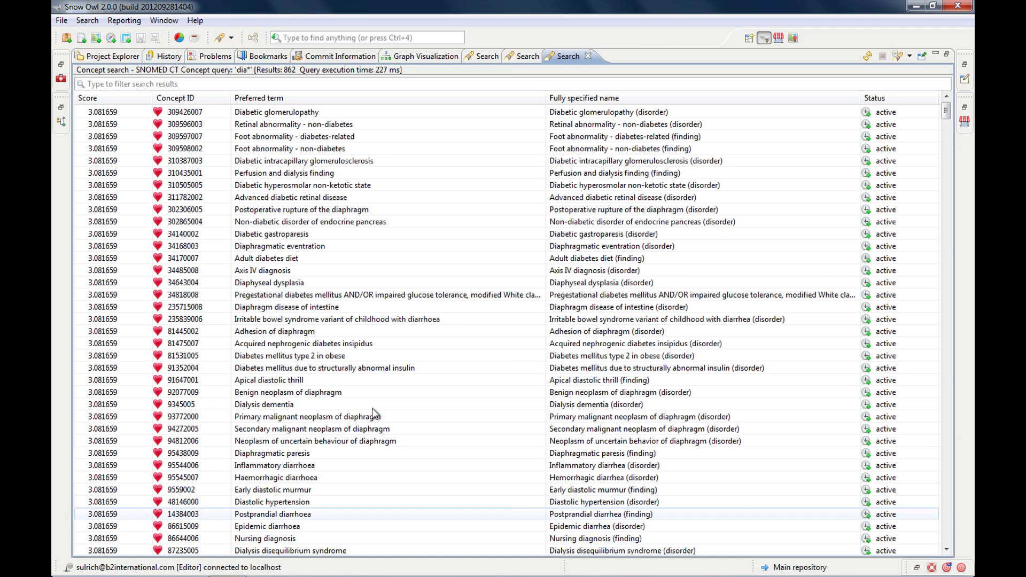
{"action": "double_click", "coordinate": [560, 57]}
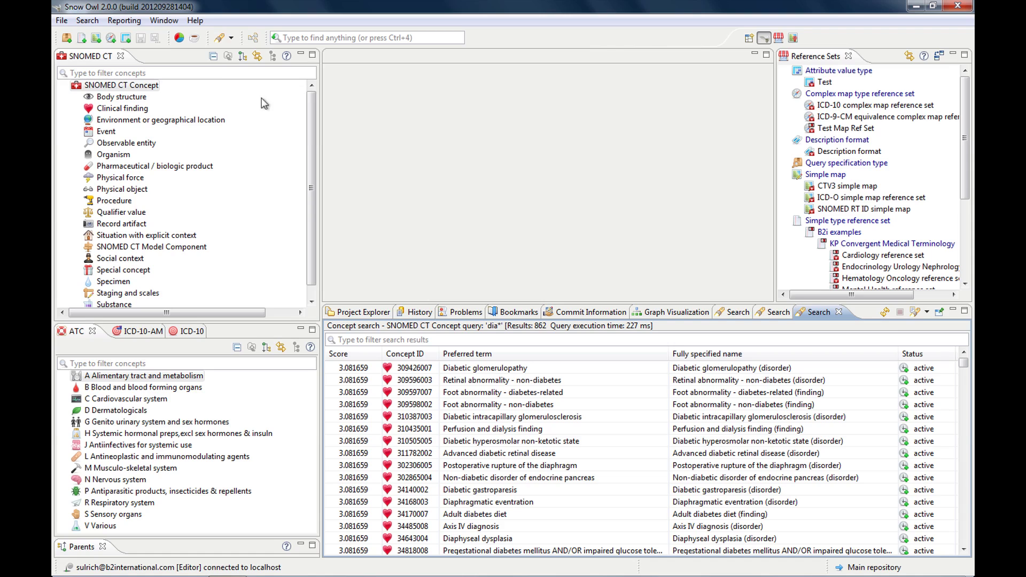
- Pin the dia* results and run a wildcard '*' concept search returning 98,594 concepts
{"action": "left_click", "coordinate": [942, 318]}
{"action": "left_click", "coordinate": [219, 38]}
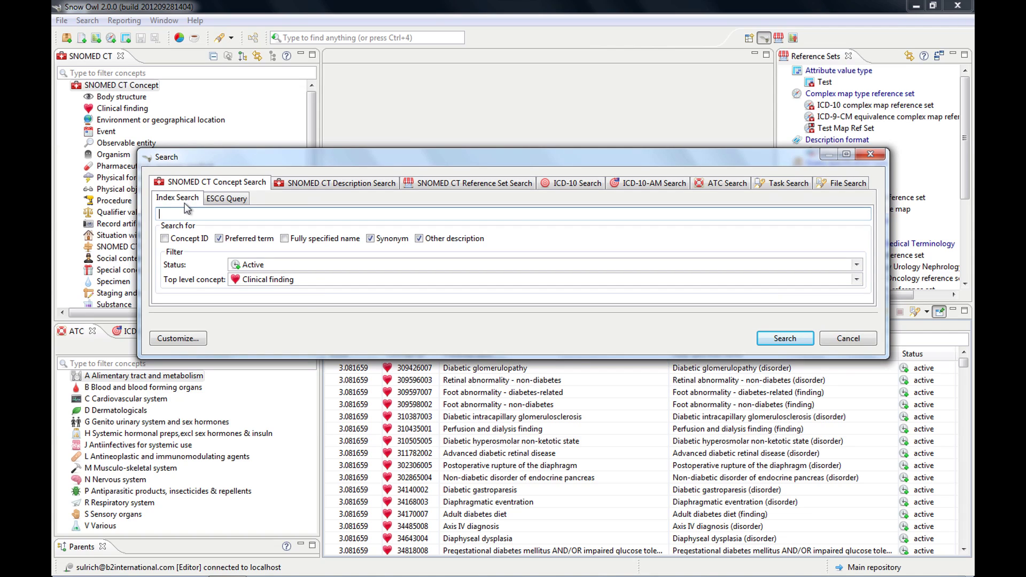
{"action": "type", "text": "*"}
{"action": "left_click", "coordinate": [786, 339]}
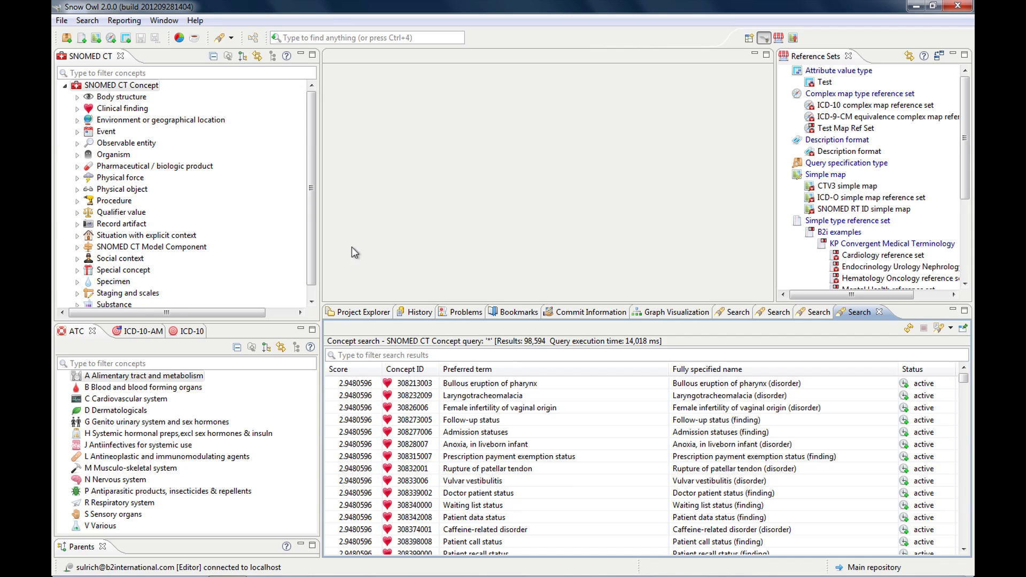
- Close the newest results tab and glance at the previous-searches history list
{"action": "left_click", "coordinate": [880, 314]}
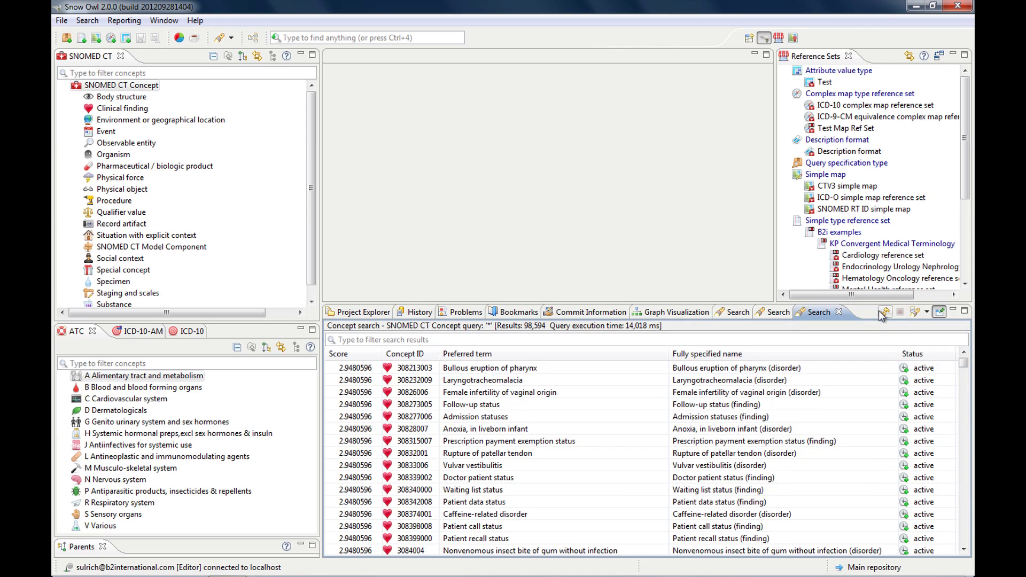
{"action": "left_click", "coordinate": [927, 313]}
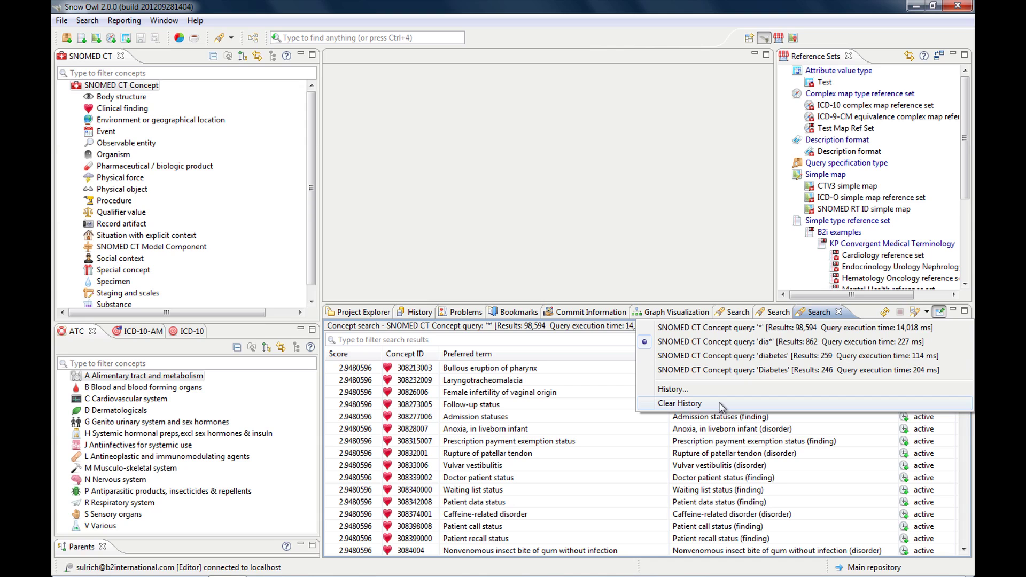
{"action": "left_click", "coordinate": [601, 377]}
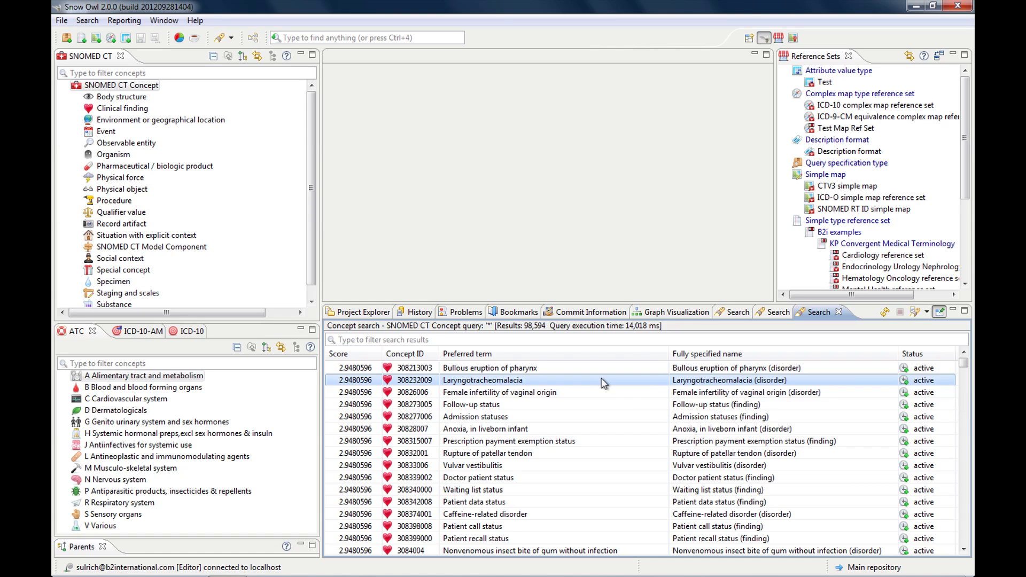
- Search concepts for 'diabetes mellitus' (179 results), then maximize and restore the results view
{"action": "left_click", "coordinate": [219, 39]}
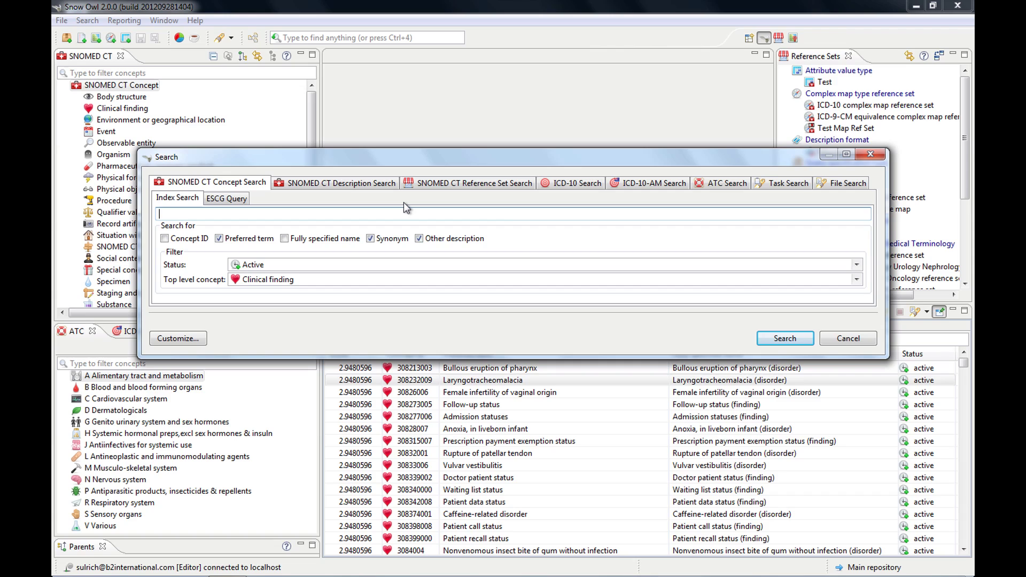
{"action": "type", "text": "diabetes mellitus"}
{"action": "left_click", "coordinate": [796, 340]}
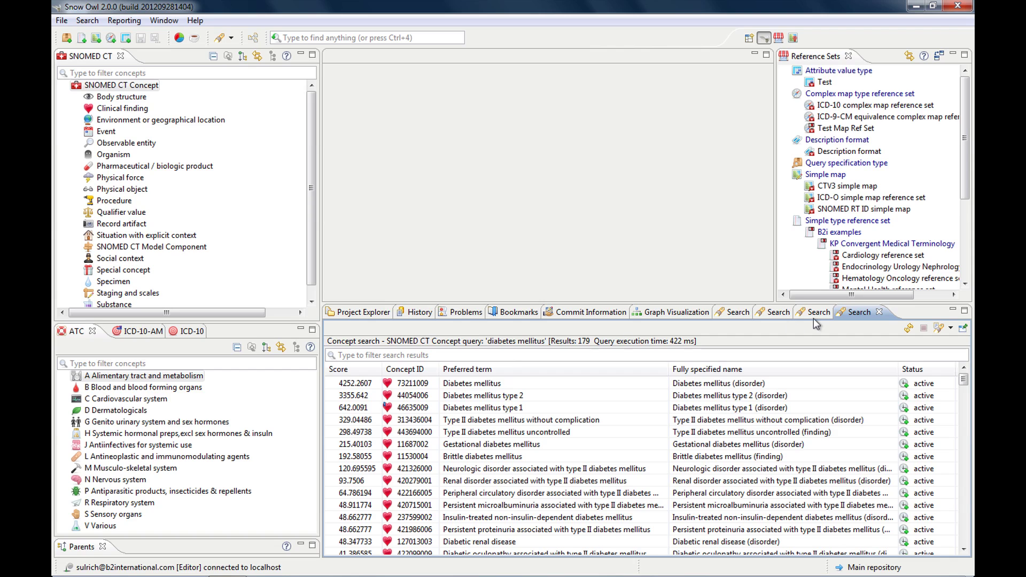
{"action": "double_click", "coordinate": [859, 312]}
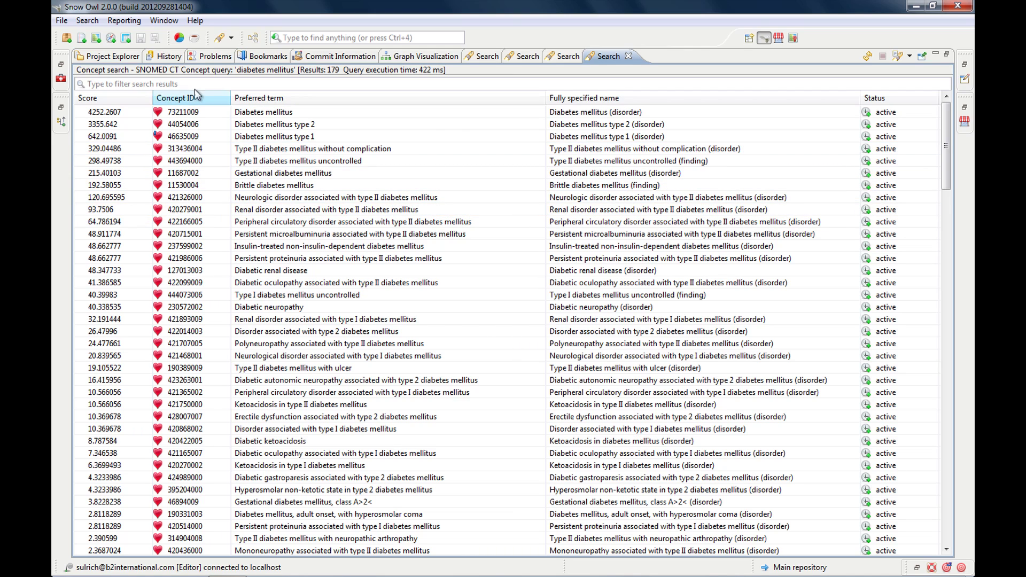
{"action": "double_click", "coordinate": [602, 55]}
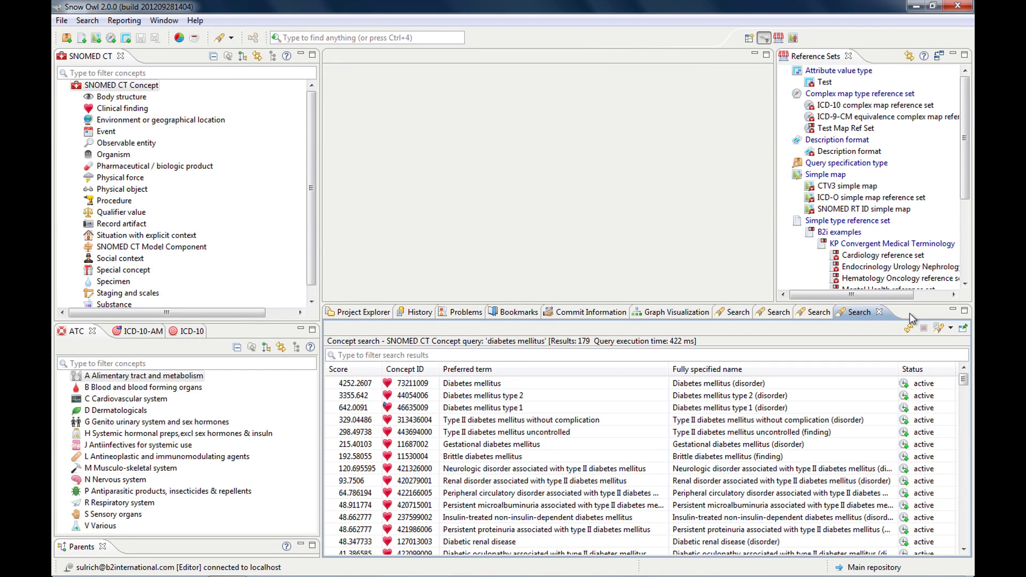
- Pin the previous results, search 'diabetes OR mellitus' (246 concepts), and sort by preferred term
{"action": "left_click", "coordinate": [963, 327]}
{"action": "left_click", "coordinate": [220, 39]}
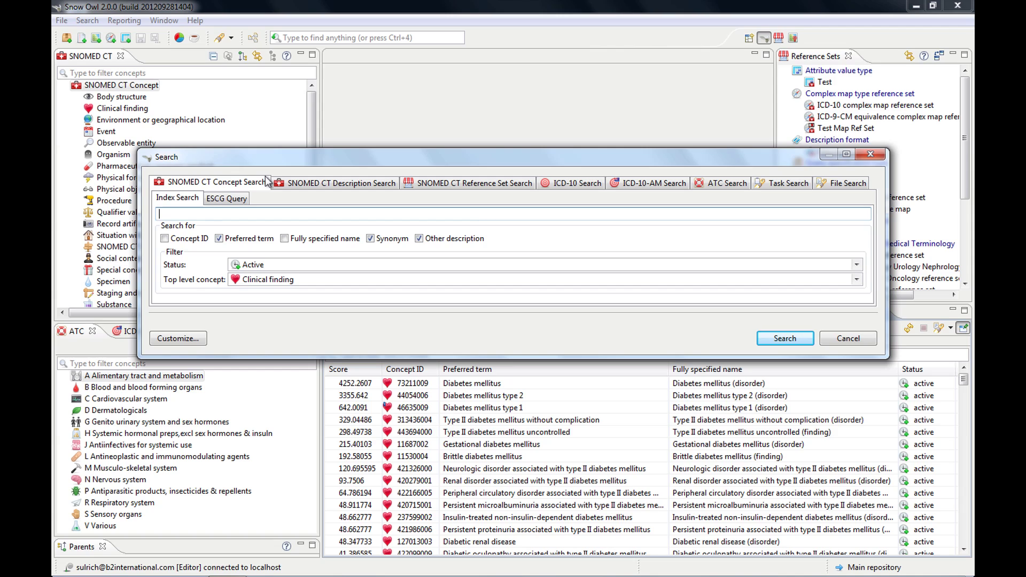
{"action": "type", "text": "diabetes OR mellitus"}
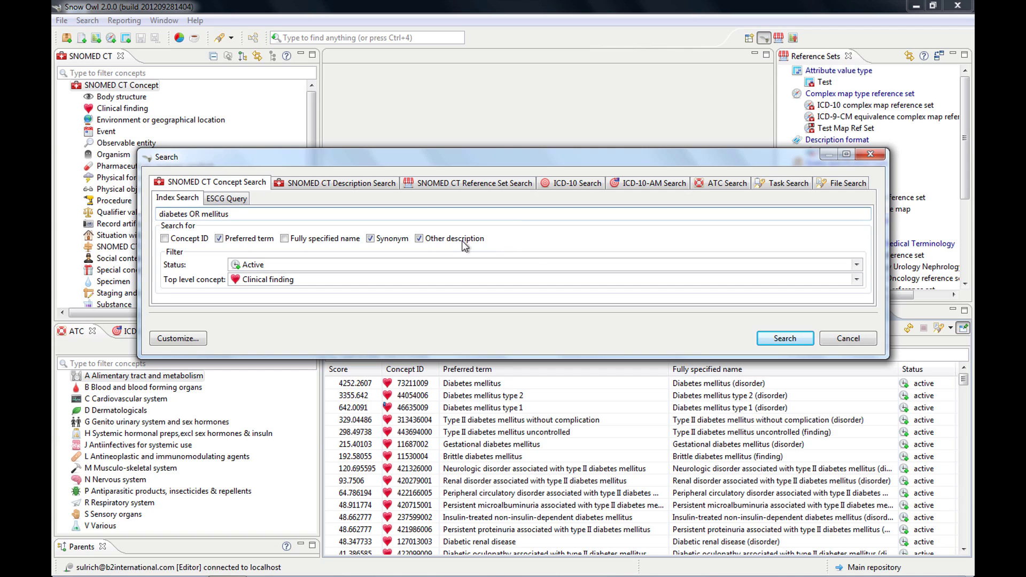
{"action": "left_click", "coordinate": [787, 342]}
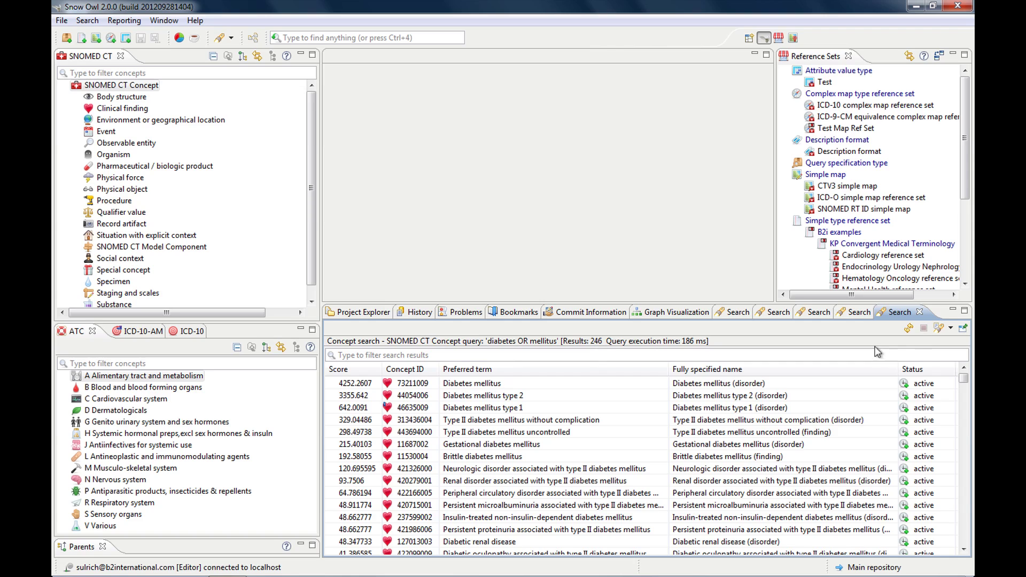
{"action": "left_click", "coordinate": [952, 330]}
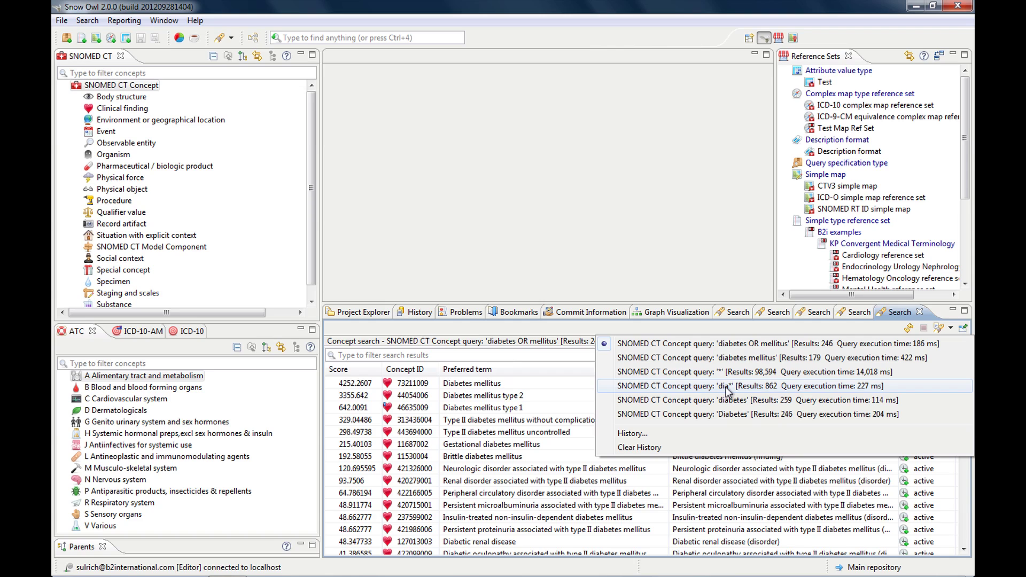
{"action": "left_click", "coordinate": [563, 369]}
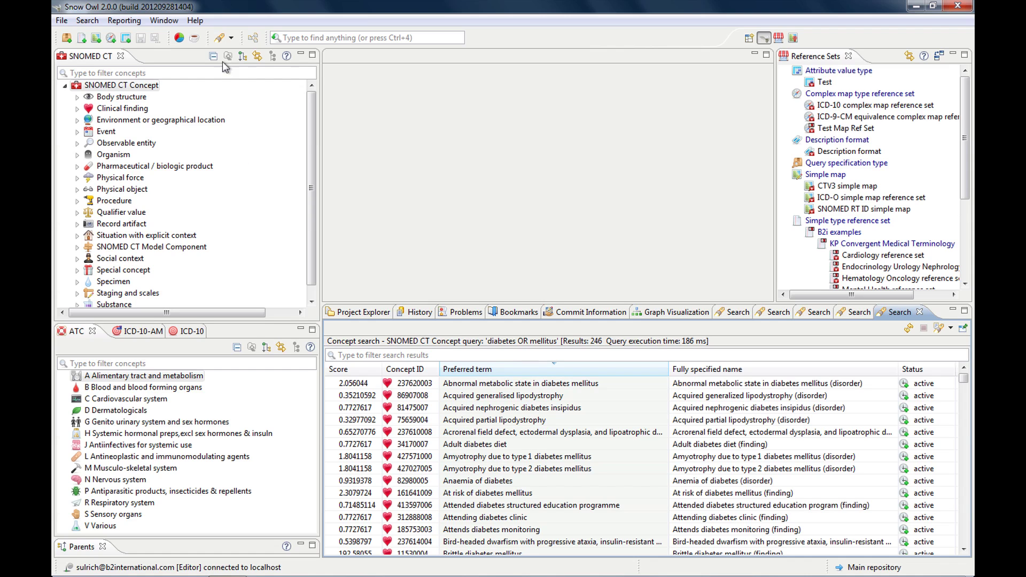
- Search concepts for 'diabetes NOT mellitus', getting 67 results, then maximize and restore the view
{"action": "left_click", "coordinate": [219, 38]}
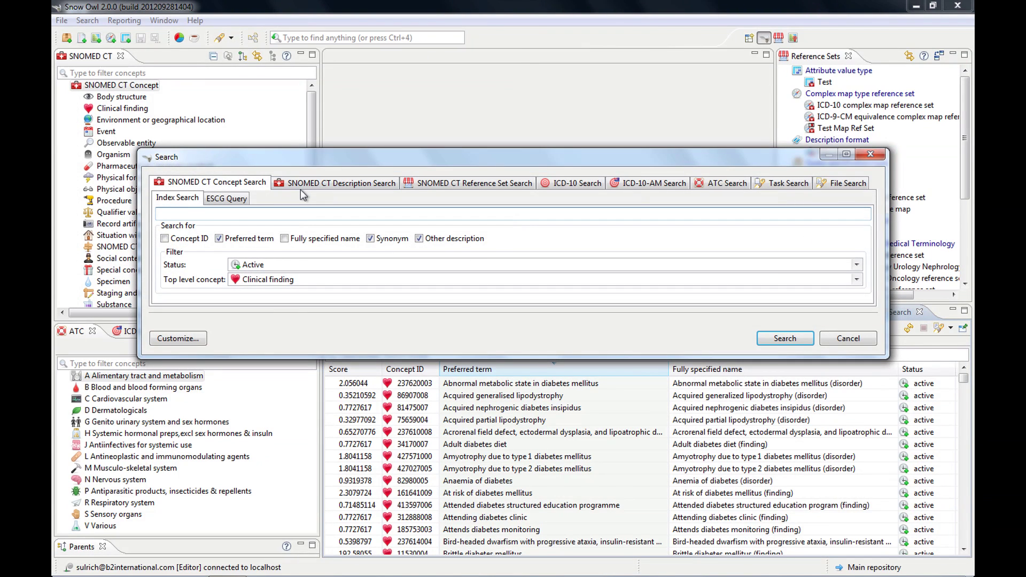
{"action": "type", "text": "diabetes NOT mellitus"}
{"action": "left_click", "coordinate": [784, 337]}
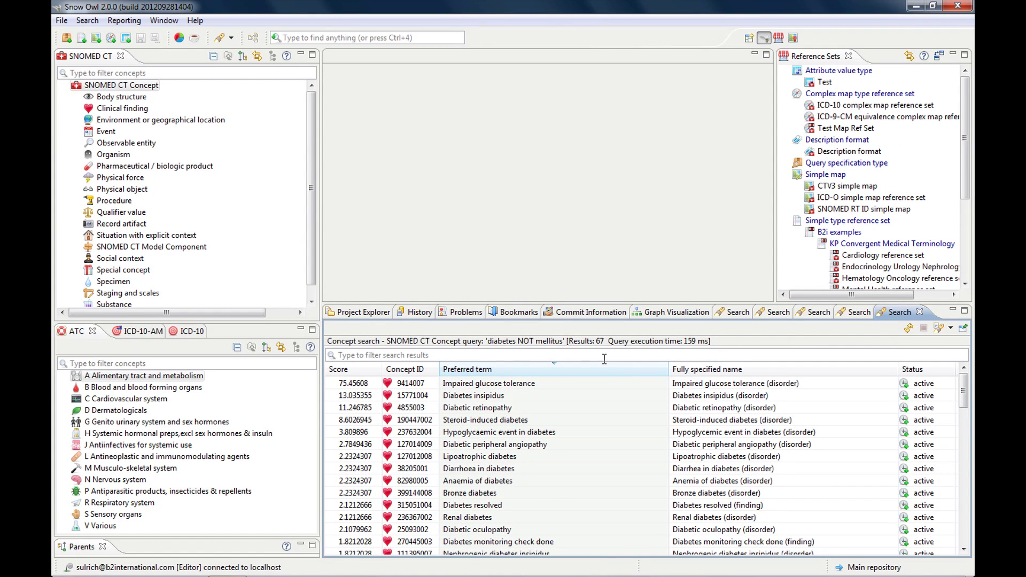
{"action": "double_click", "coordinate": [892, 315]}
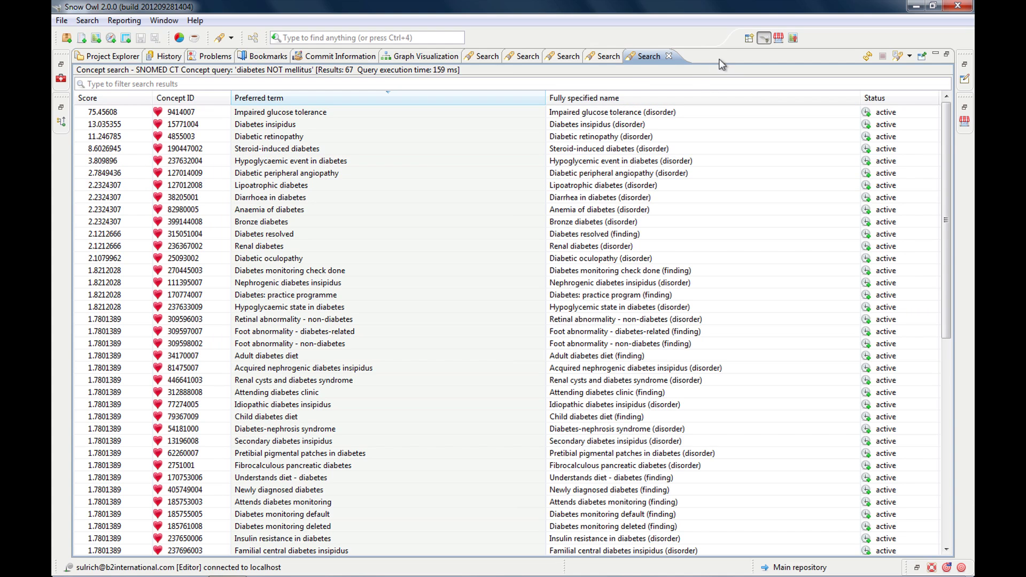
{"action": "double_click", "coordinate": [644, 56]}
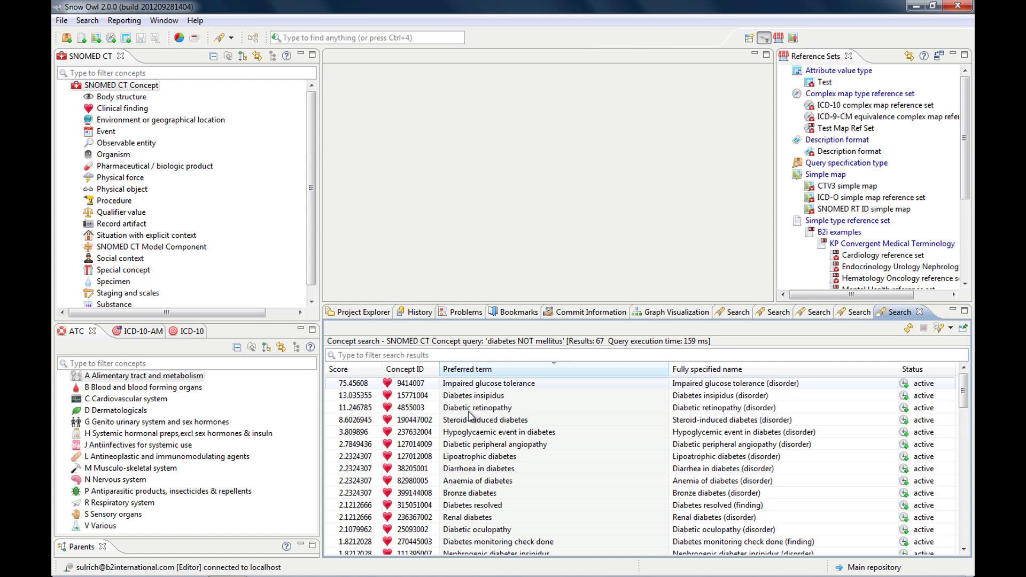
- Switch the Search dialog to ESCG Query and add two blank lines after the sample cardiac valve query
{"action": "left_click", "coordinate": [221, 38]}
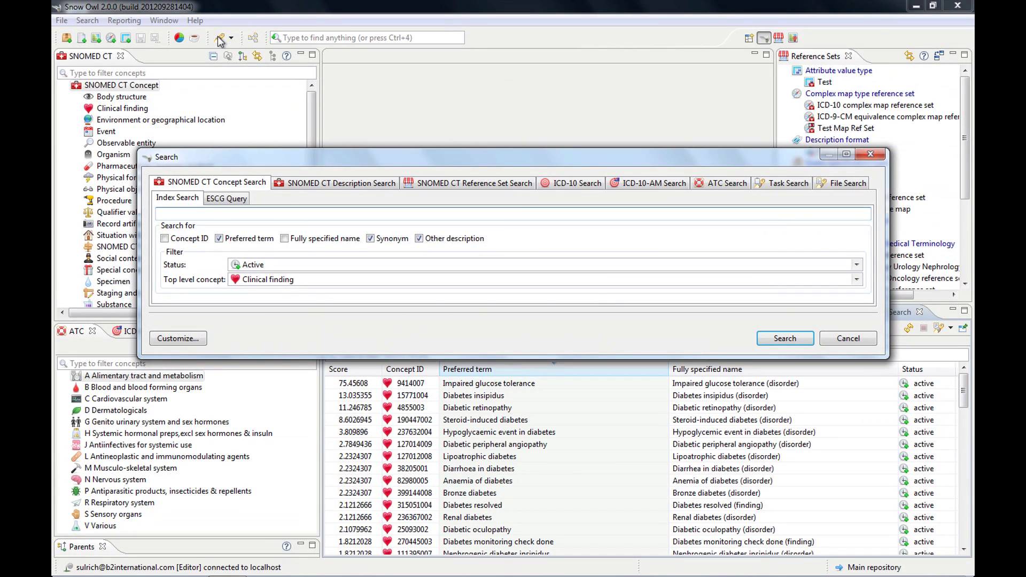
{"action": "left_click", "coordinate": [223, 200]}
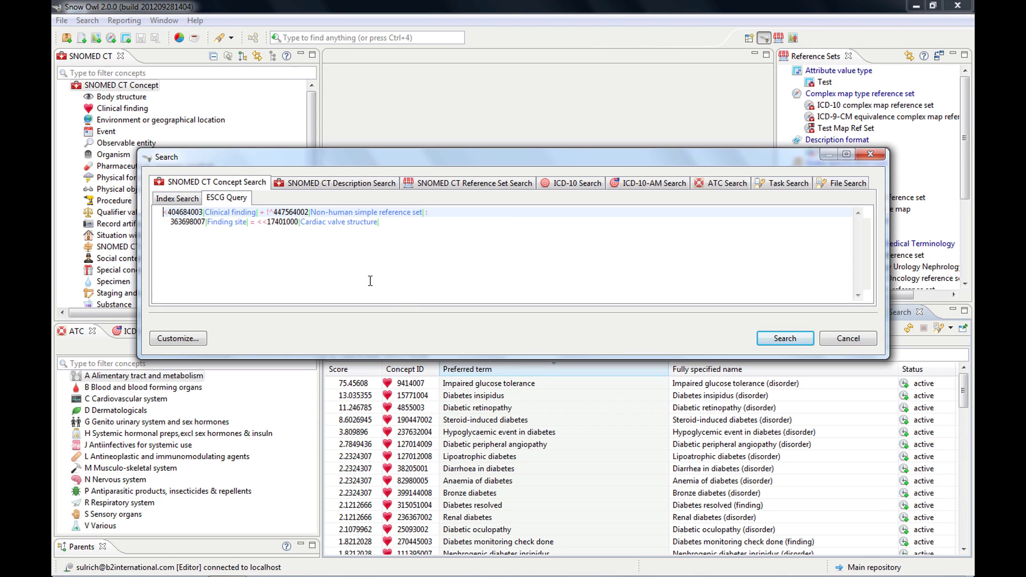
{"action": "left_click", "coordinate": [402, 222]}
{"action": "key", "text": "Return"}
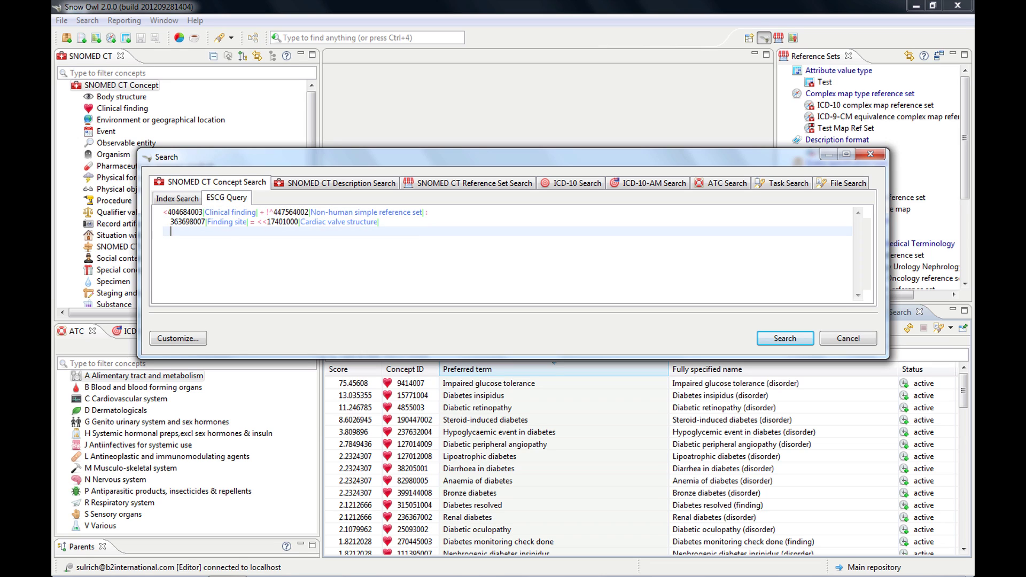
{"action": "key", "text": "Return"}
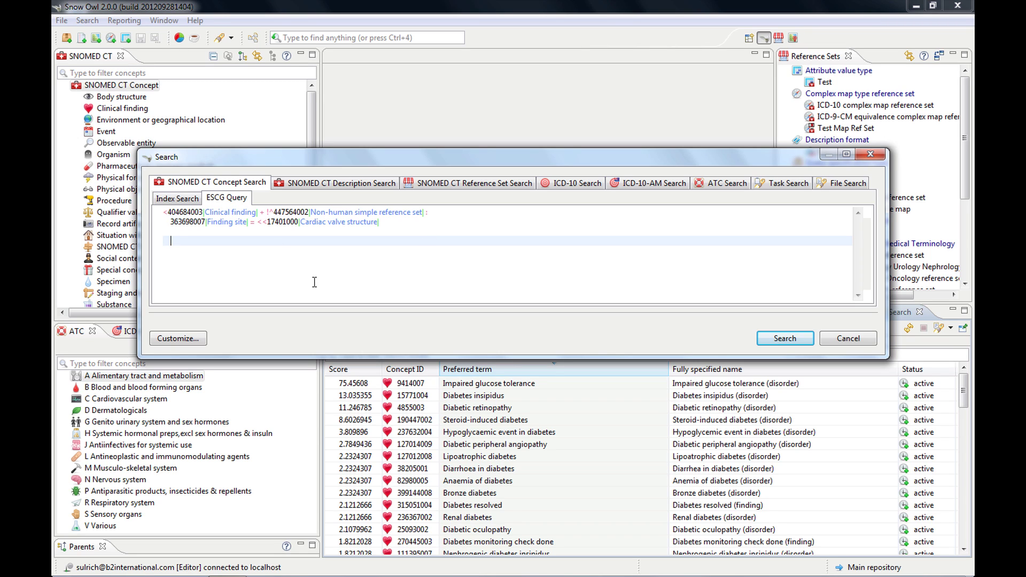
- Browse the content-assist operators (',', UNION, '{') after the ESCG query without inserting any
{"action": "key", "text": "ctrl+space"}
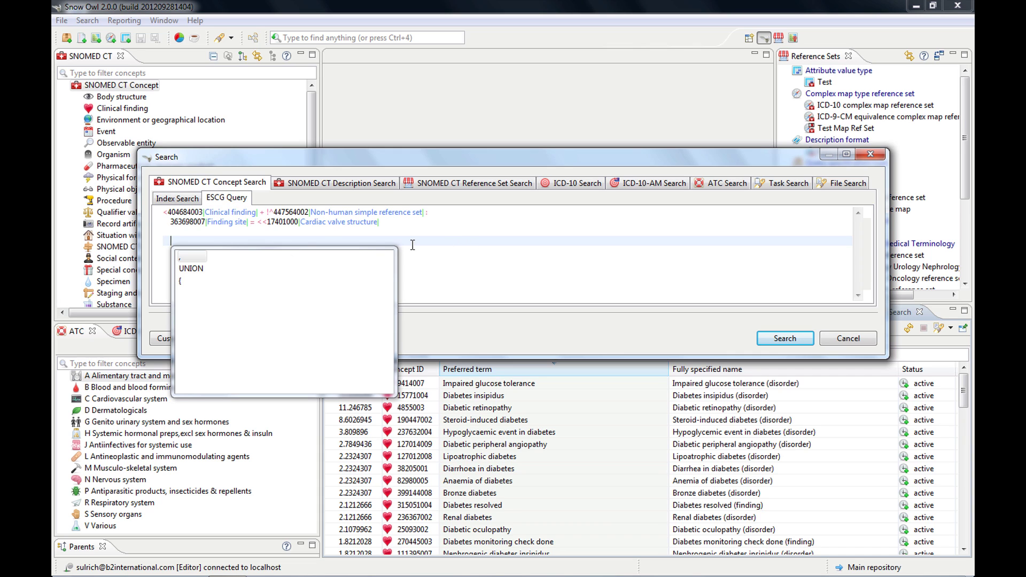
{"action": "left_click", "coordinate": [191, 268]}
{"action": "left_click", "coordinate": [451, 240]}
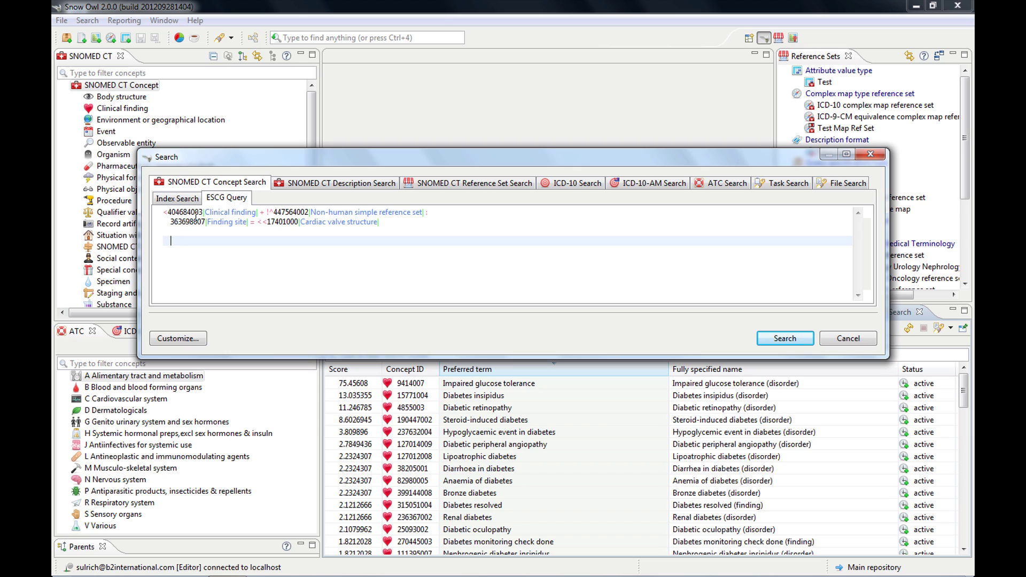
{"action": "left_click", "coordinate": [240, 212]}
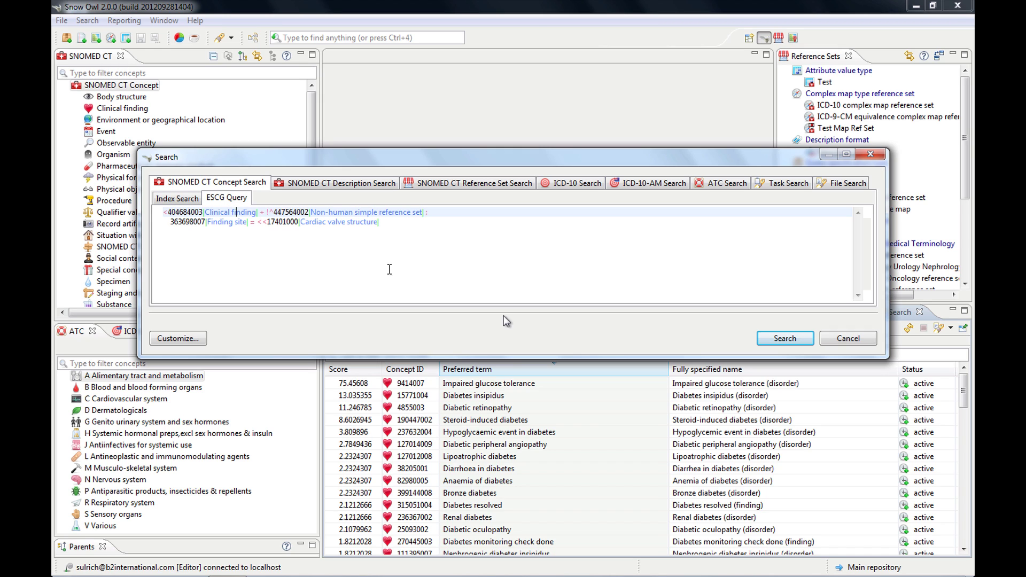
- Execute the cardiac valve ESCG query (629 concepts, 82 ms), then maximize and restore the results
{"action": "left_click", "coordinate": [780, 339]}
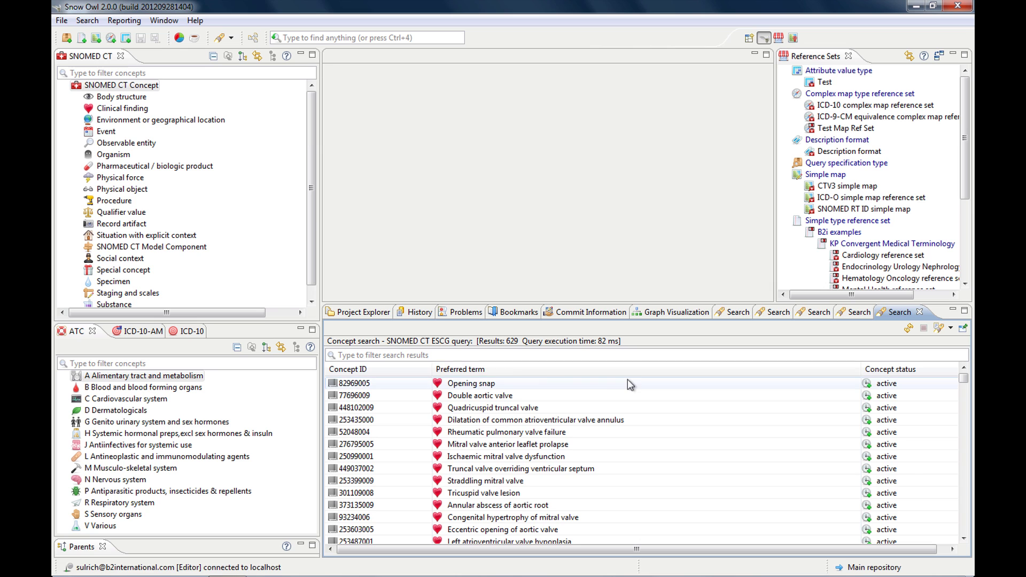
{"action": "double_click", "coordinate": [894, 314]}
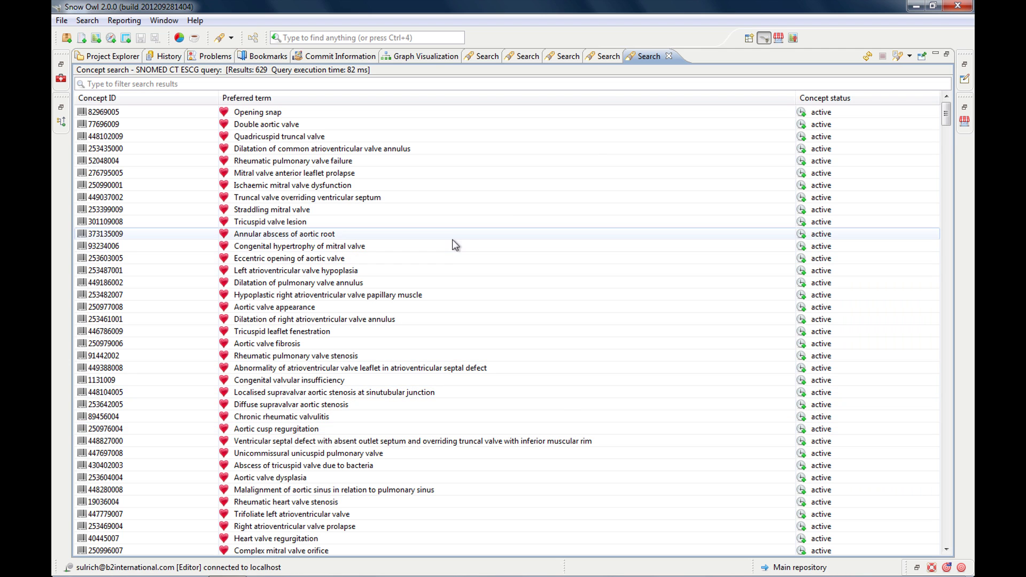
{"action": "double_click", "coordinate": [637, 57]}
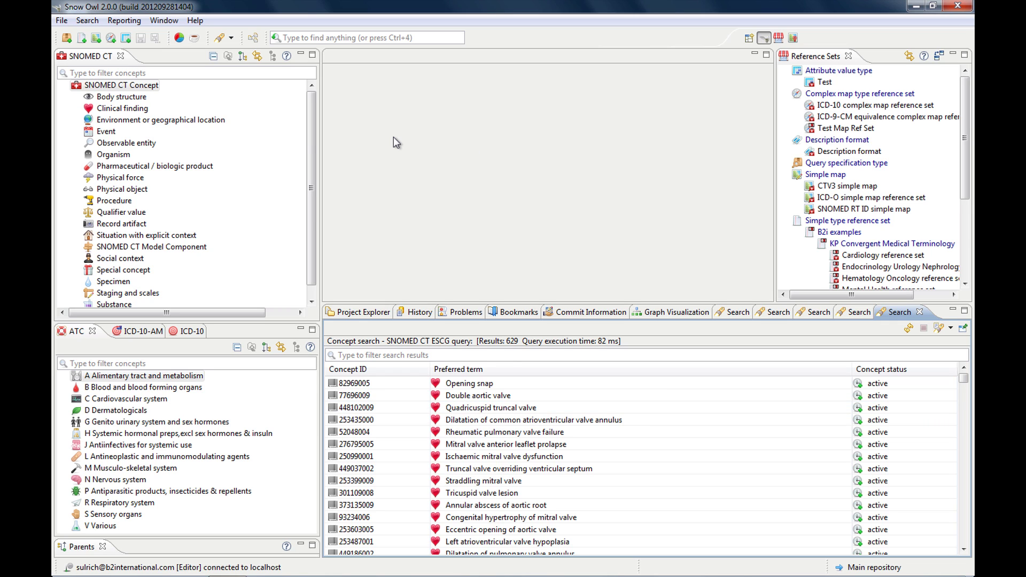
- In Project Explorer, expand B2i examples > Semantic queries > Clinical findings and open Damages of acquired structures.escg
{"action": "left_click", "coordinate": [361, 313]}
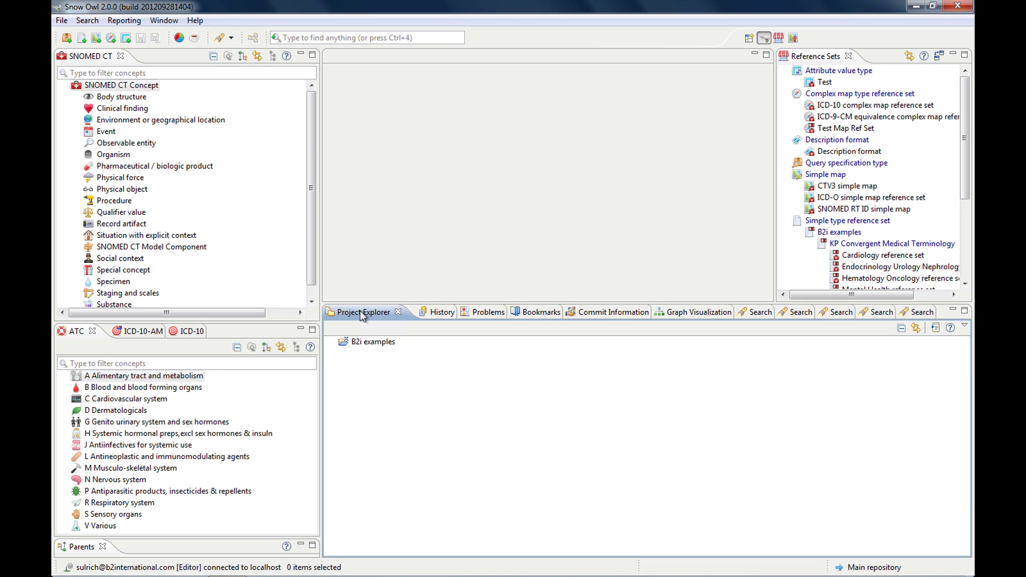
{"action": "left_click", "coordinate": [332, 343]}
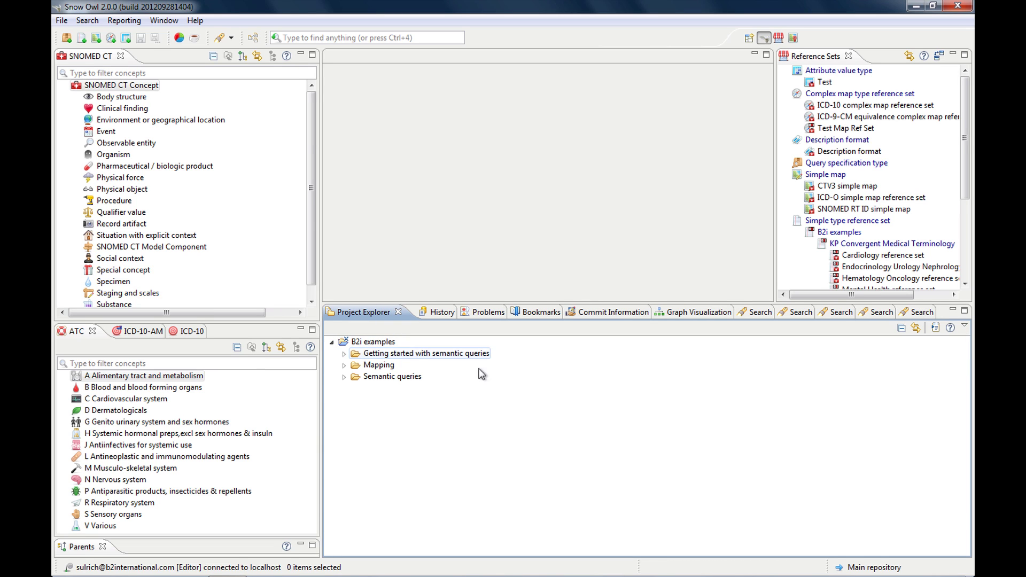
{"action": "left_click", "coordinate": [344, 353]}
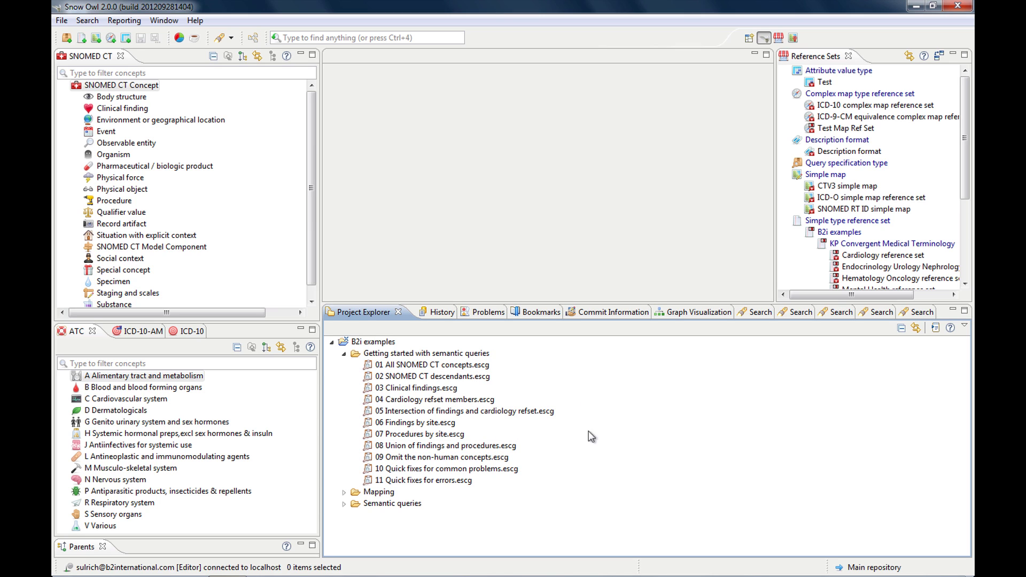
{"action": "left_click", "coordinate": [344, 504]}
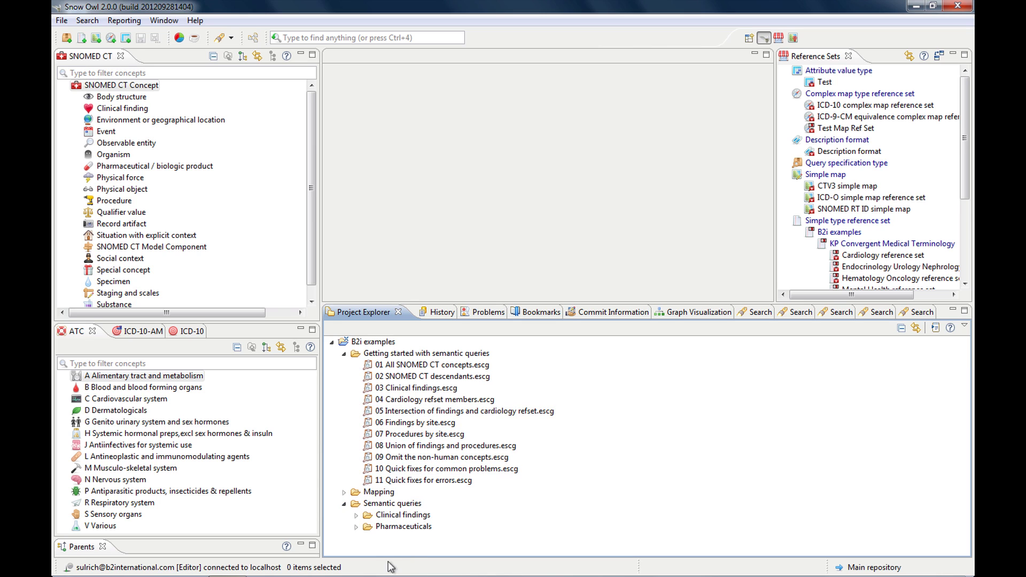
{"action": "left_click", "coordinate": [402, 516]}
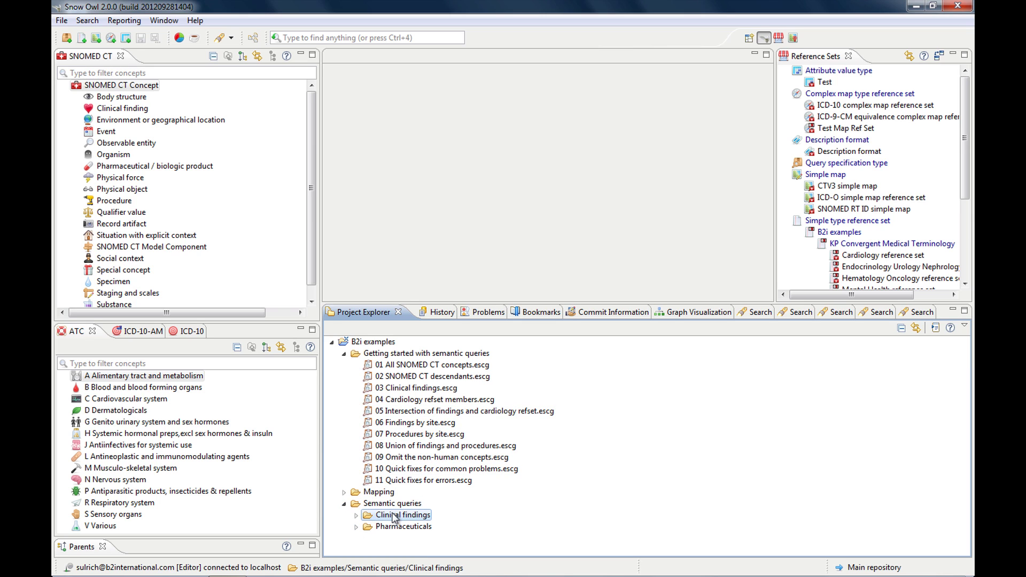
{"action": "left_click", "coordinate": [356, 516]}
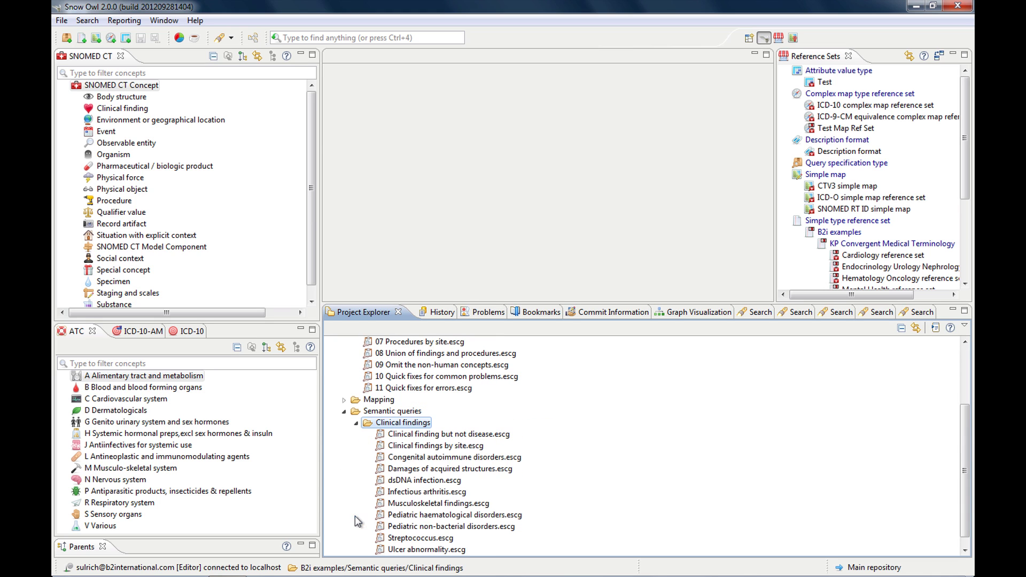
{"action": "double_click", "coordinate": [426, 471]}
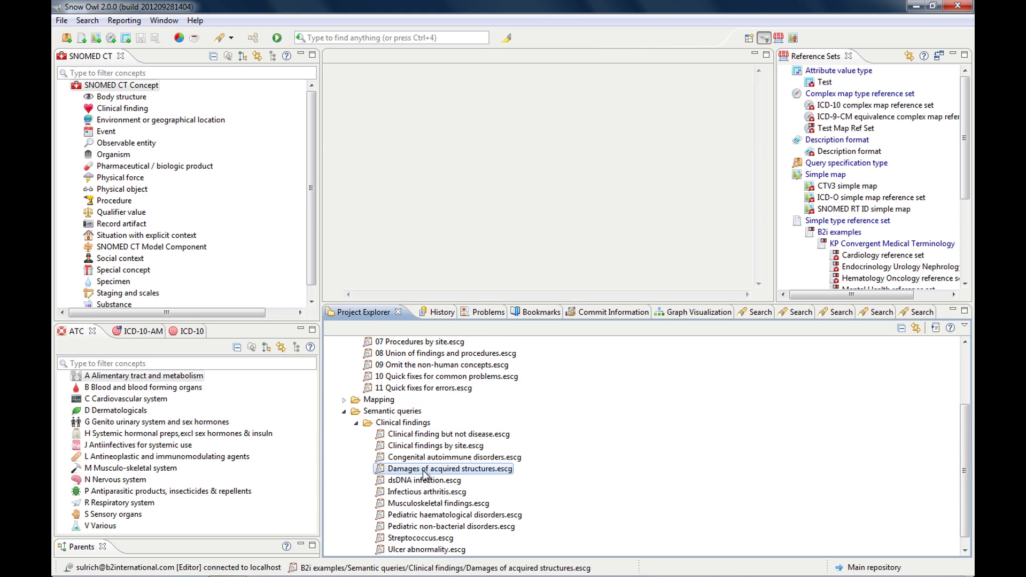